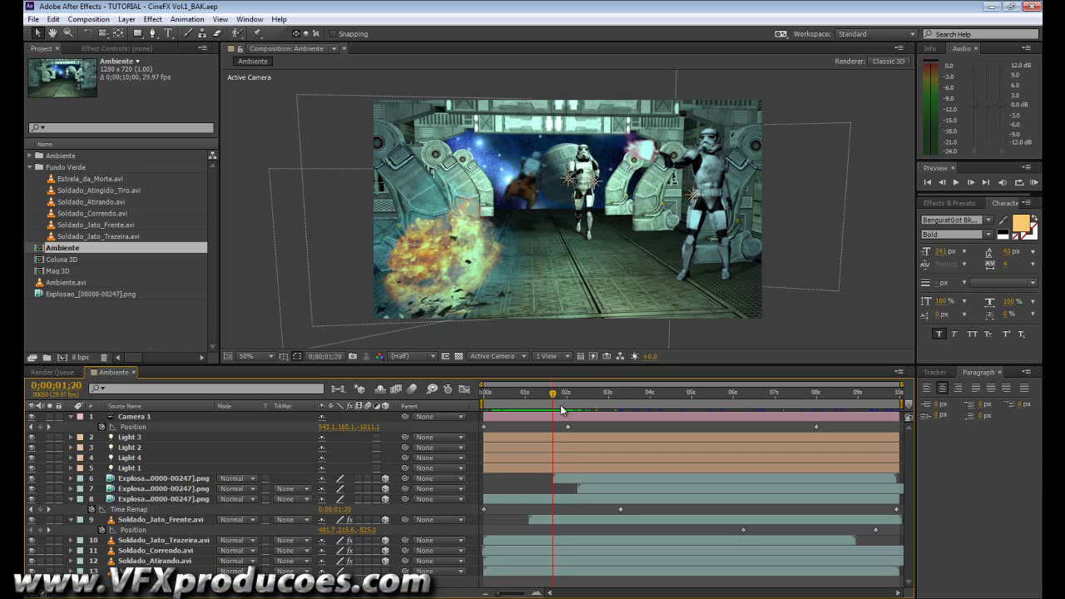
- Create a new black solid layer named Tiro in the Ambiente composition
{"action": "left_click", "coordinate": [129, 22]}
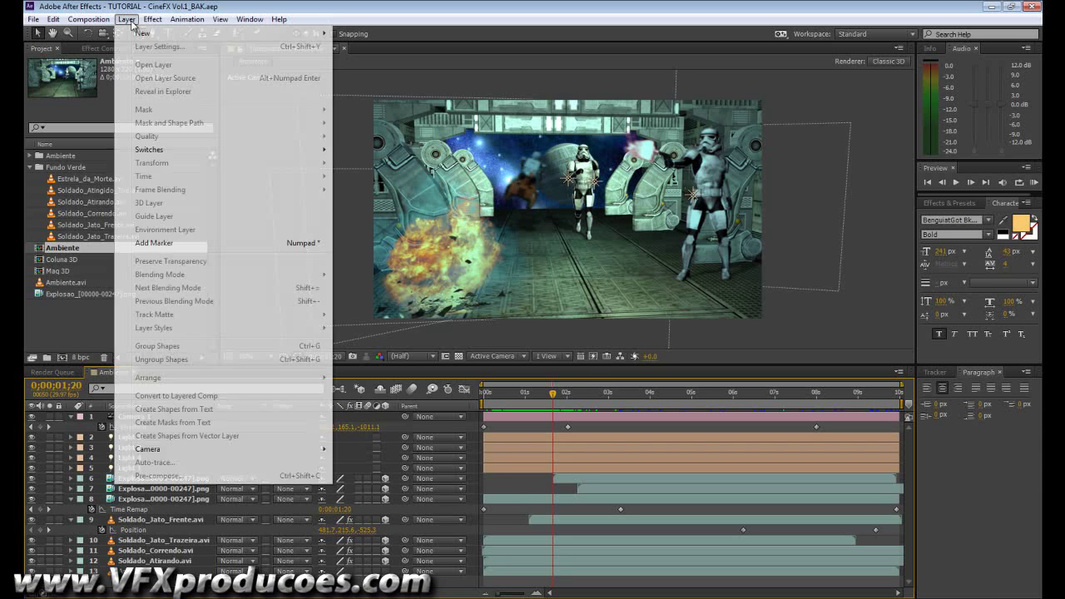
{"action": "mouse_move", "coordinate": [148, 33]}
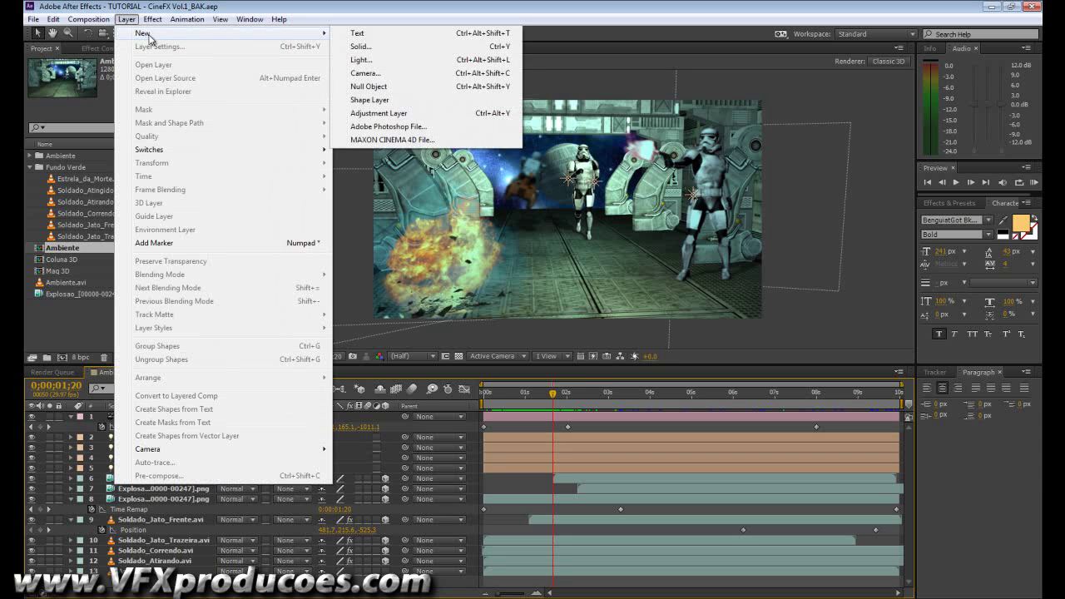
{"action": "left_click", "coordinate": [385, 47]}
{"action": "type", "text": "Tiro"}
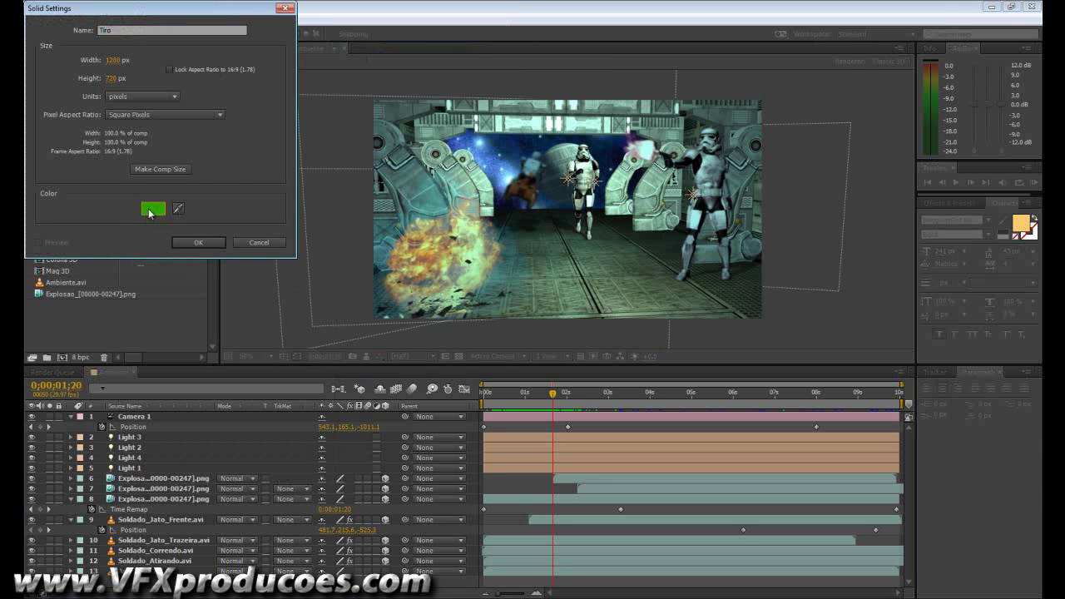
{"action": "left_click", "coordinate": [153, 209]}
{"action": "left_click", "coordinate": [182, 151]}
{"action": "left_click_drag", "start_coordinate": [187, 158], "coordinate": [209, 198]}
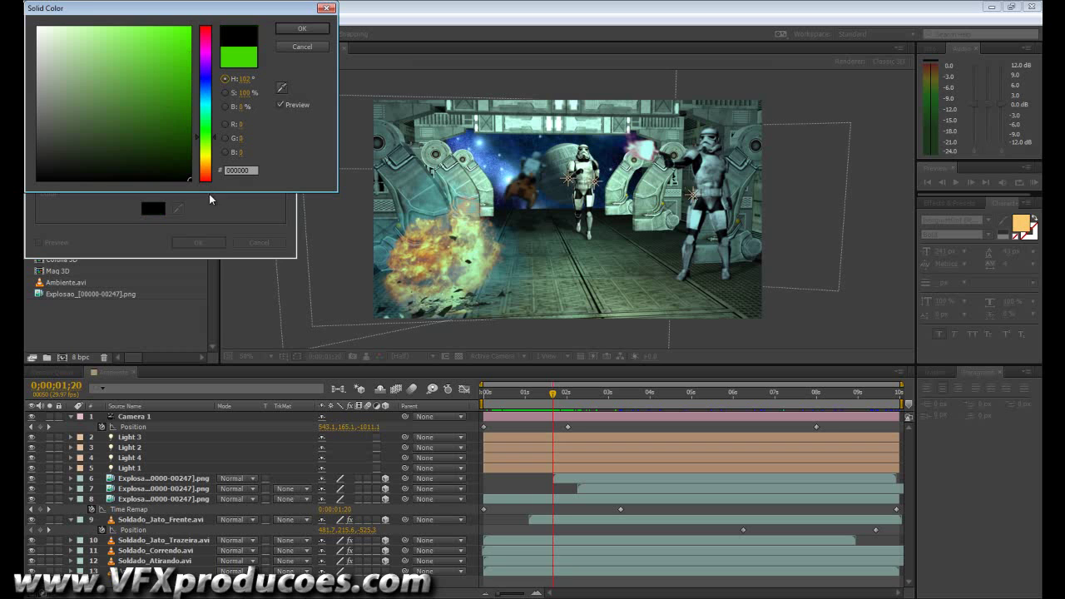
{"action": "left_click", "coordinate": [301, 28]}
{"action": "left_click", "coordinate": [211, 244]}
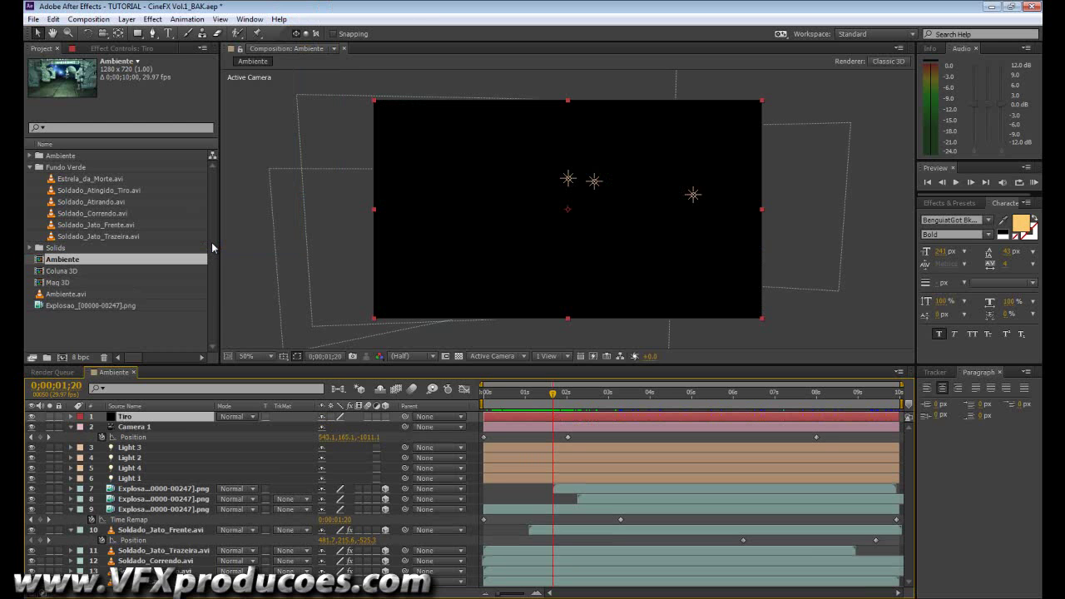
- Apply the Trapcode Particular effect to the Tiro solid
{"action": "left_click", "coordinate": [155, 19]}
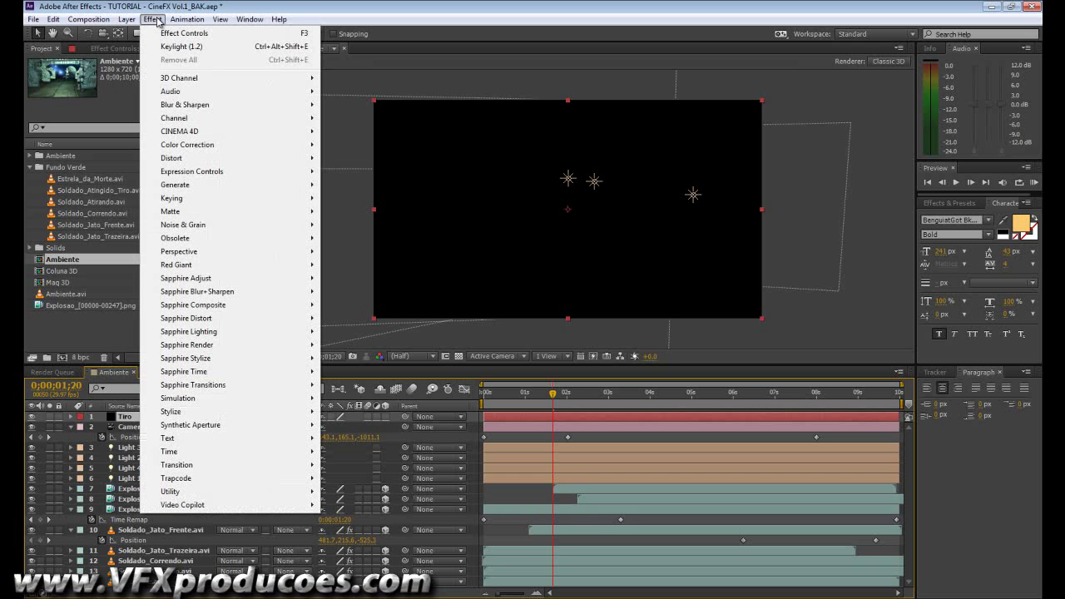
{"action": "mouse_move", "coordinate": [190, 482]}
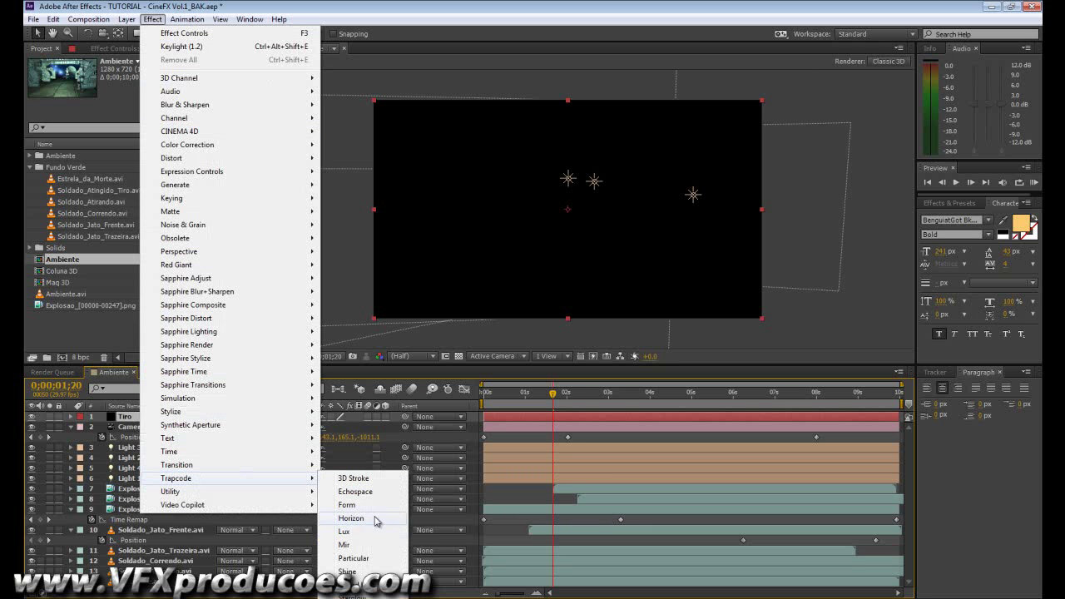
{"action": "left_click", "coordinate": [358, 559]}
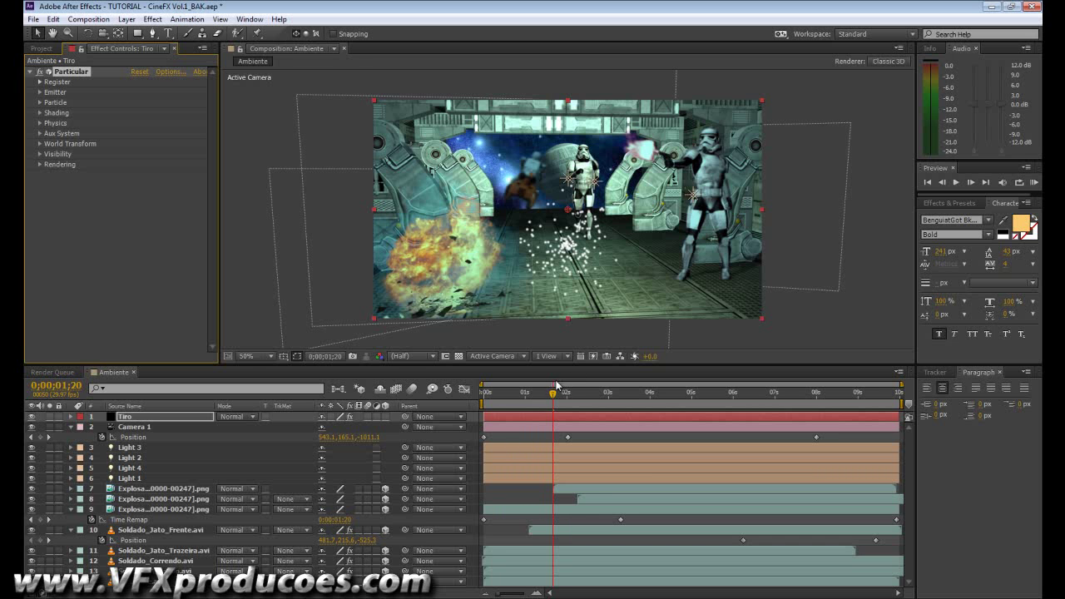
- At 0;00;00;29, check the shooting soldier layer's position and set the Particular emitter's Position Z on Tiro to -367
{"action": "left_click_drag", "start_coordinate": [553, 398], "coordinate": [525, 392]}
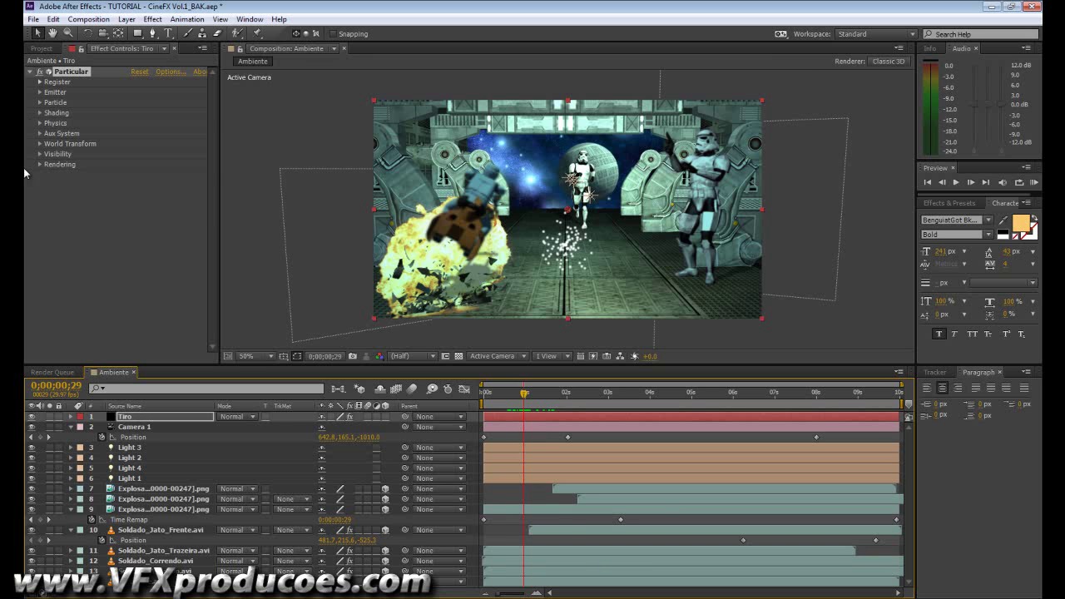
{"action": "left_click", "coordinate": [41, 93]}
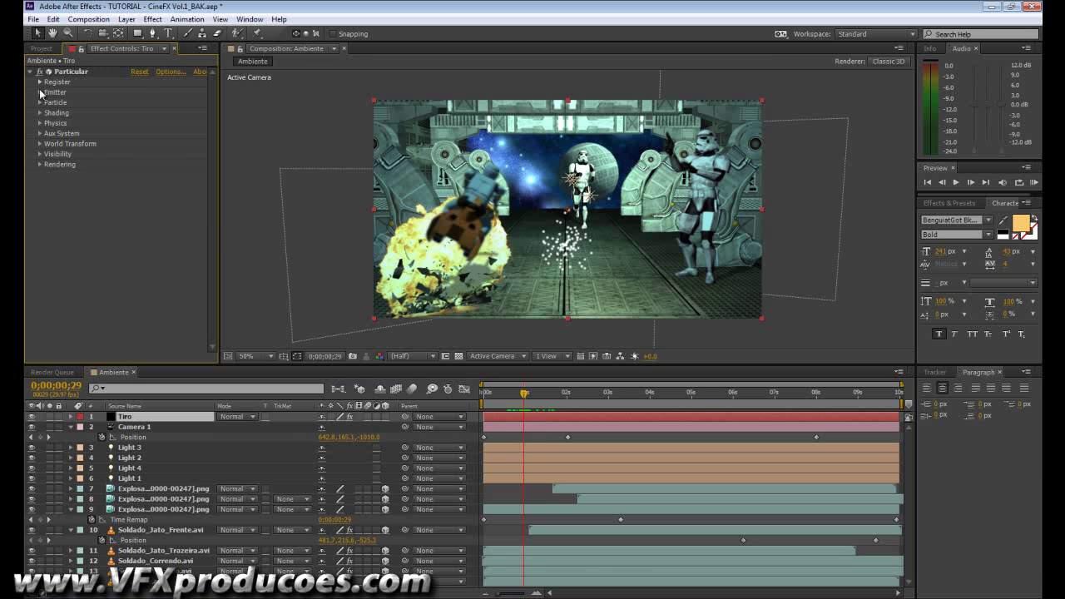
{"action": "left_click", "coordinate": [40, 93]}
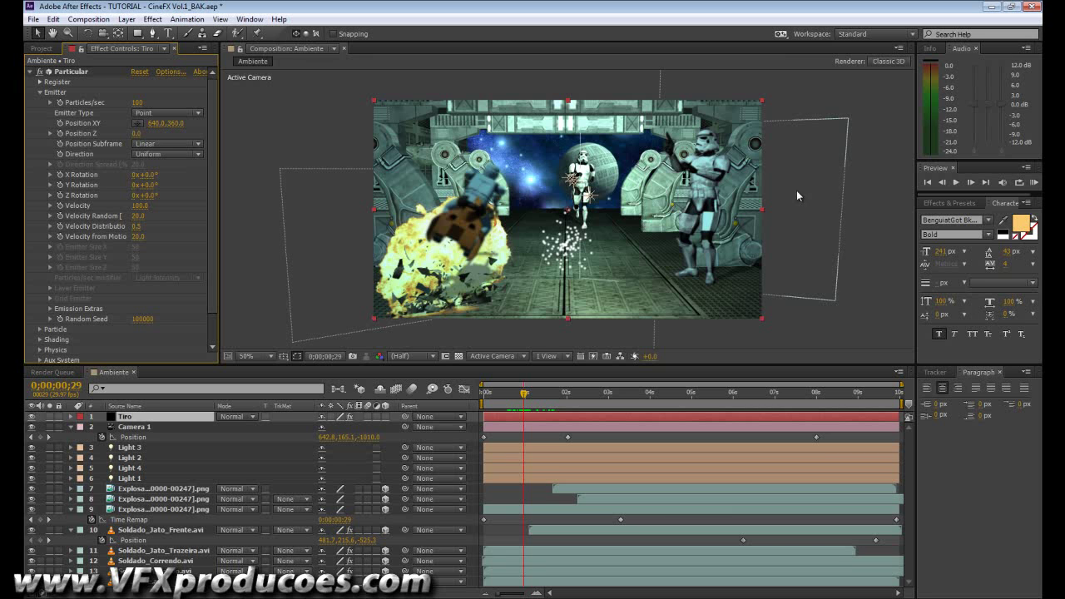
{"action": "left_click", "coordinate": [804, 242]}
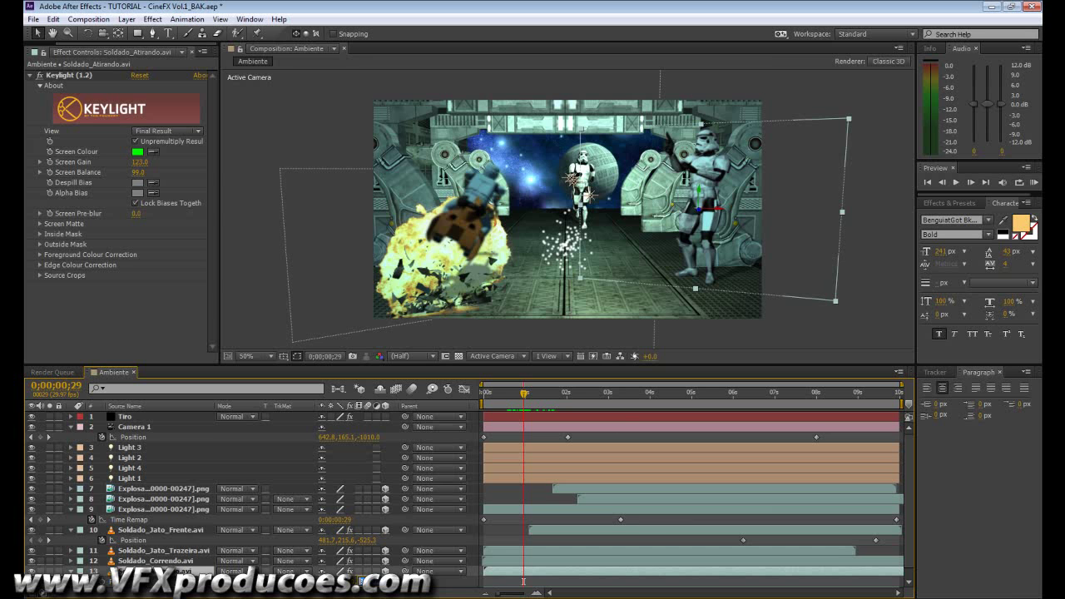
{"action": "left_click", "coordinate": [598, 415]}
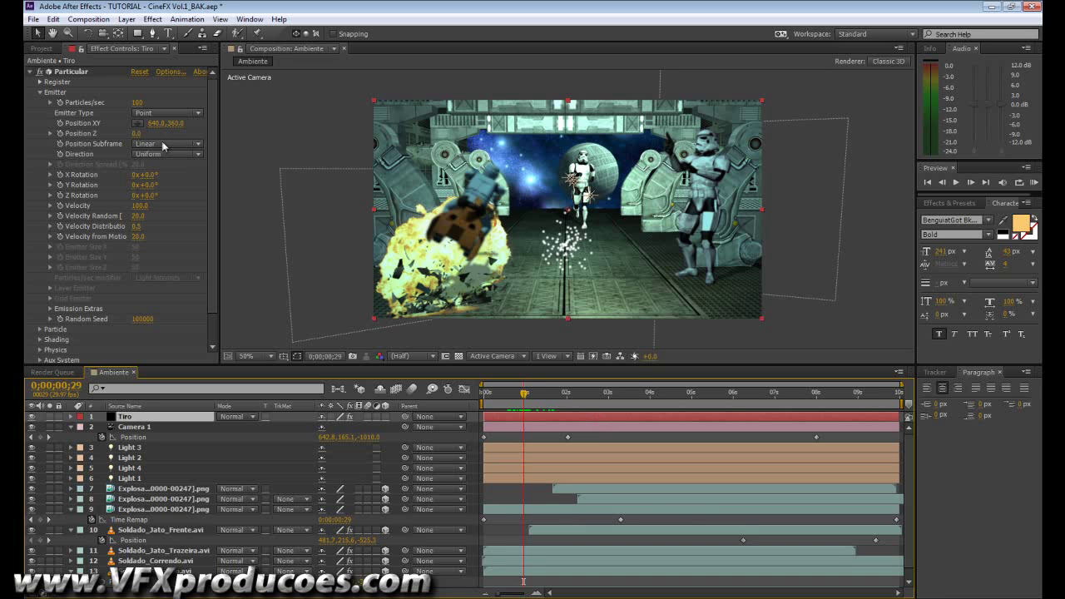
{"action": "left_click", "coordinate": [137, 133]}
{"action": "type", "text": "-0221"}
{"action": "key", "text": "Return"}
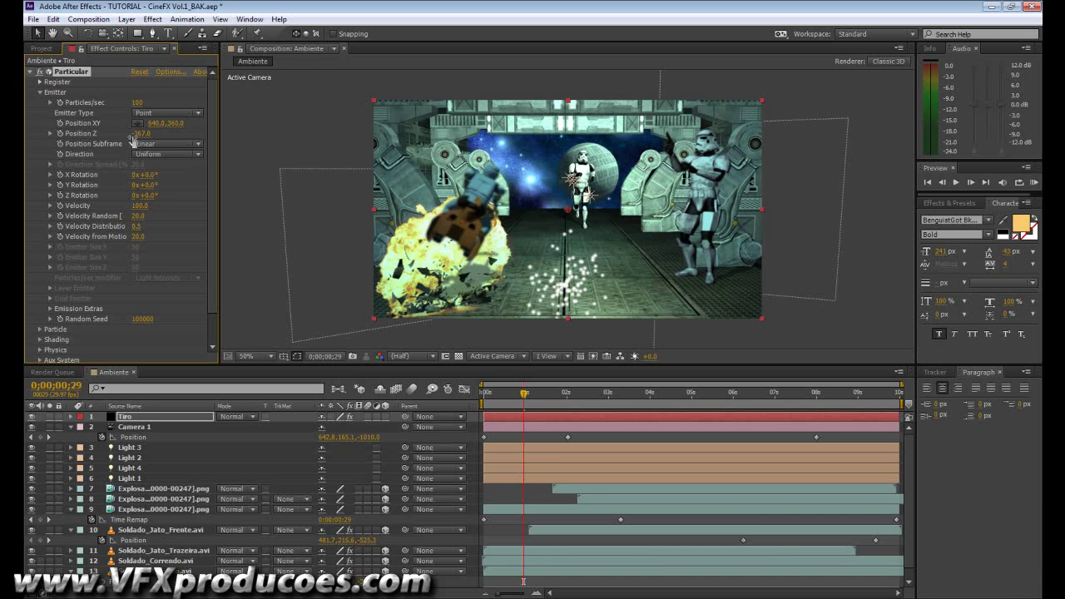
- Place the emitter near the shooting soldier's gun at 0;00;01;19 by setting Position XY to 713, 142
{"action": "left_click_drag", "start_coordinate": [157, 125], "coordinate": [267, 122]}
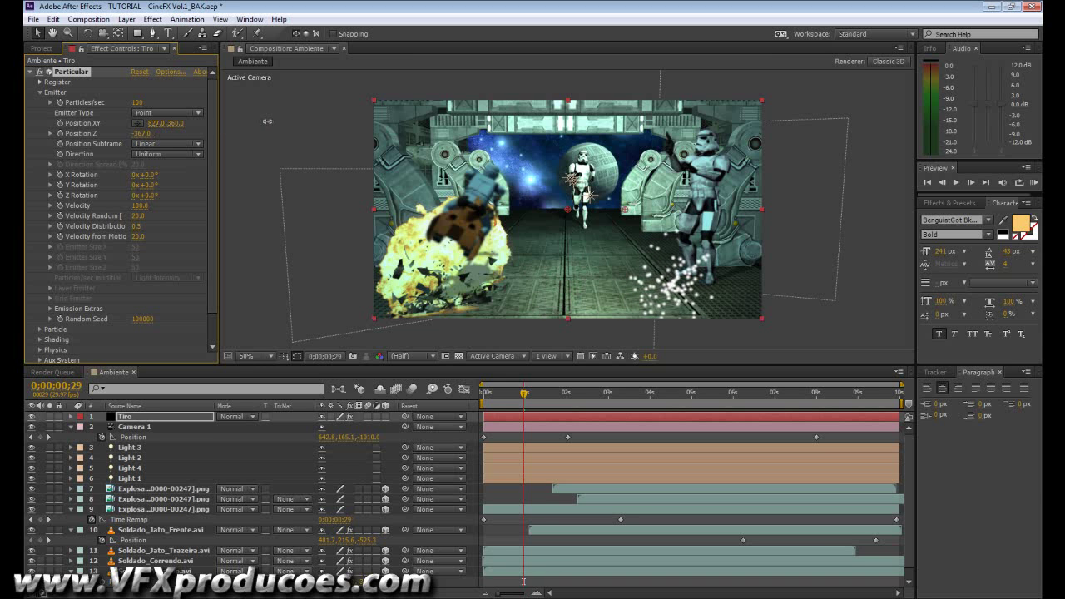
{"action": "left_click_drag", "start_coordinate": [178, 123], "coordinate": [126, 177]}
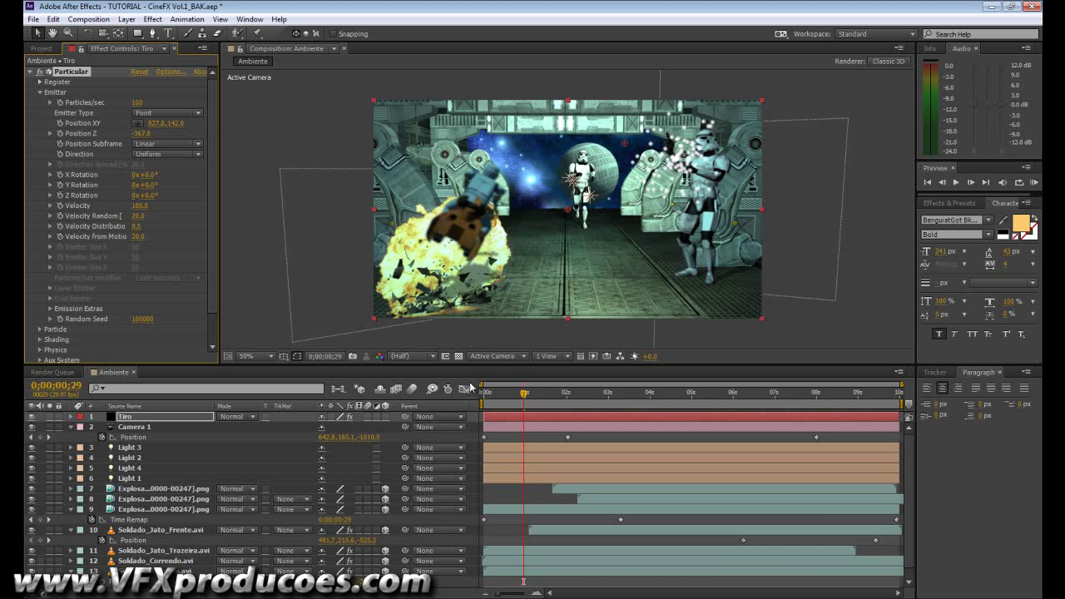
{"action": "left_click_drag", "start_coordinate": [526, 395], "coordinate": [552, 401]}
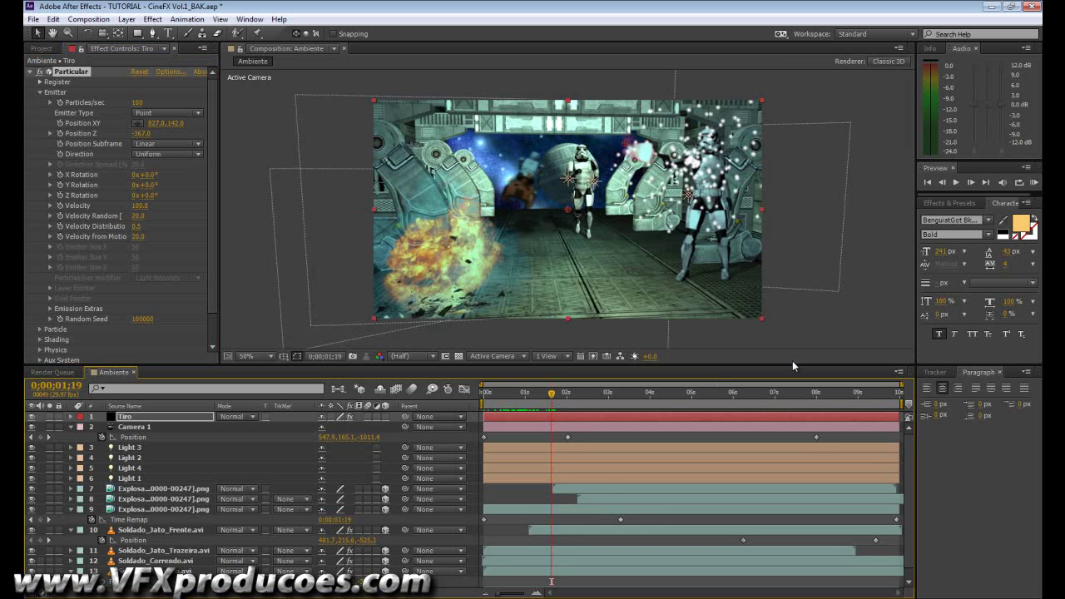
{"action": "left_click_drag", "start_coordinate": [154, 127], "coordinate": [75, 123]}
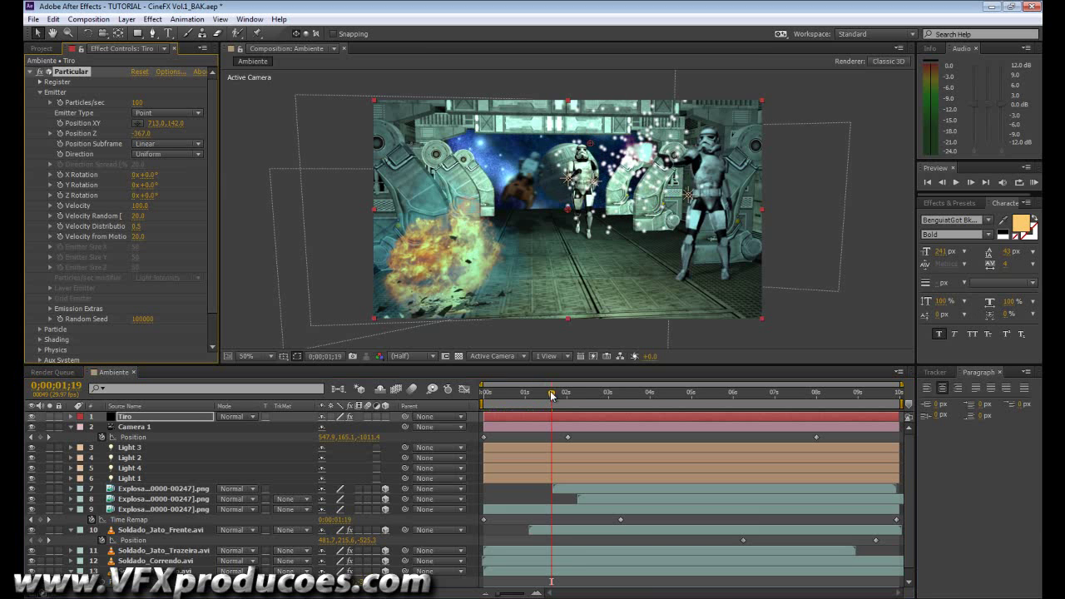
- Set the emitter's Direction to Directional, its Velocity to 2300 and its Direction Spread to 0
{"action": "left_click", "coordinate": [157, 154]}
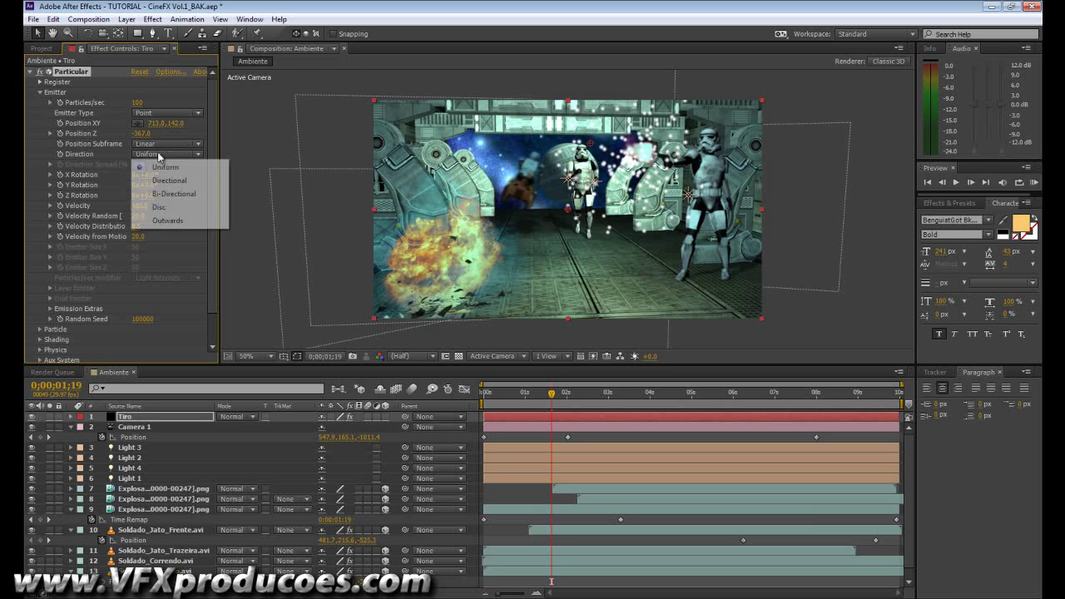
{"action": "left_click", "coordinate": [170, 181]}
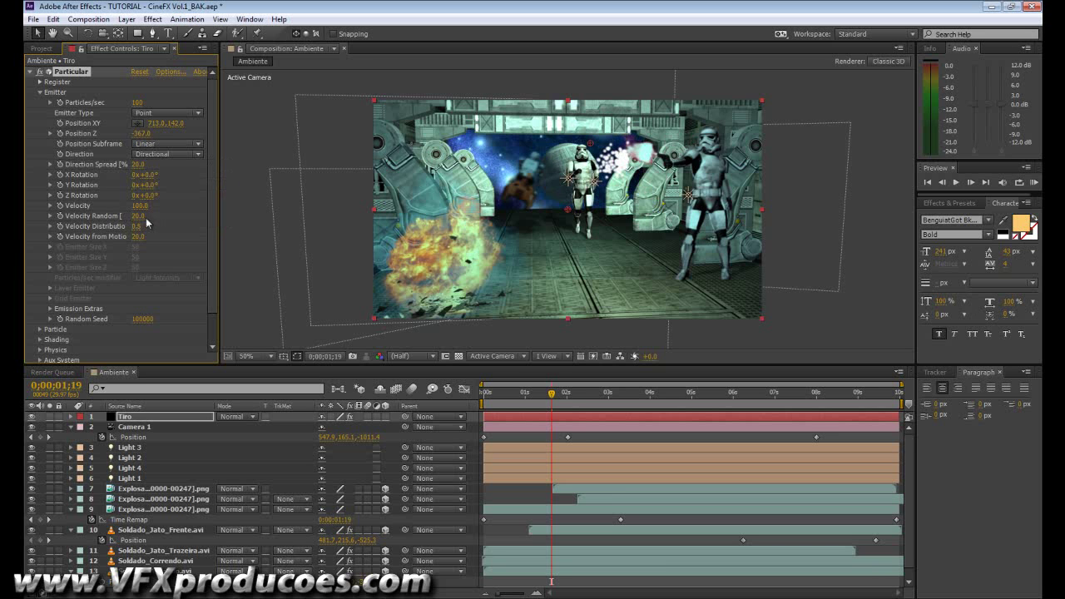
{"action": "left_click", "coordinate": [140, 205]}
{"action": "type", "text": "2300"}
{"action": "key", "text": "Return"}
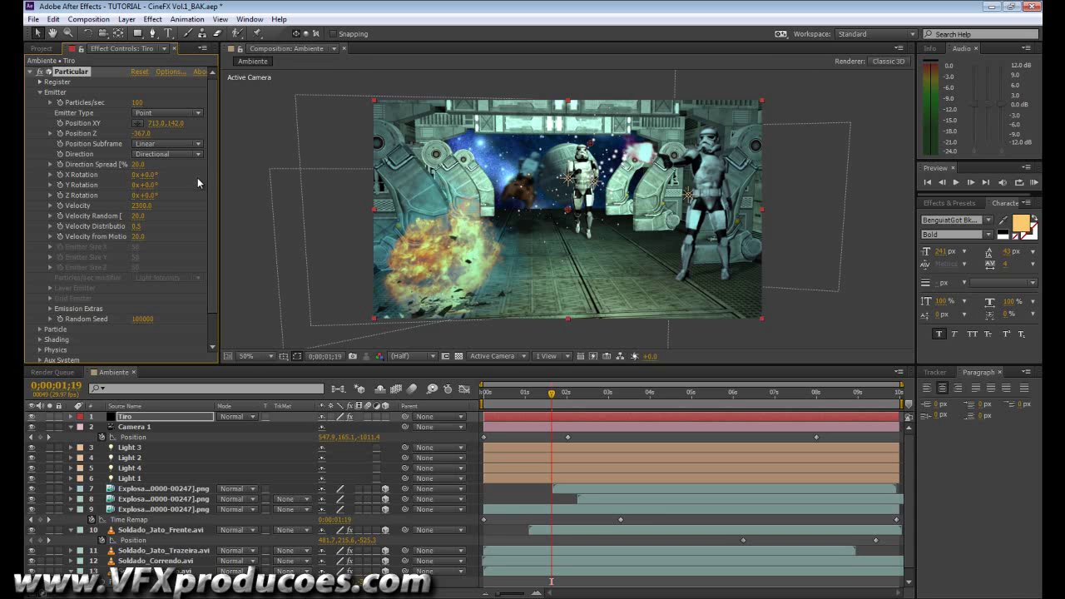
{"action": "left_click_drag", "start_coordinate": [137, 164], "coordinate": [121, 164]}
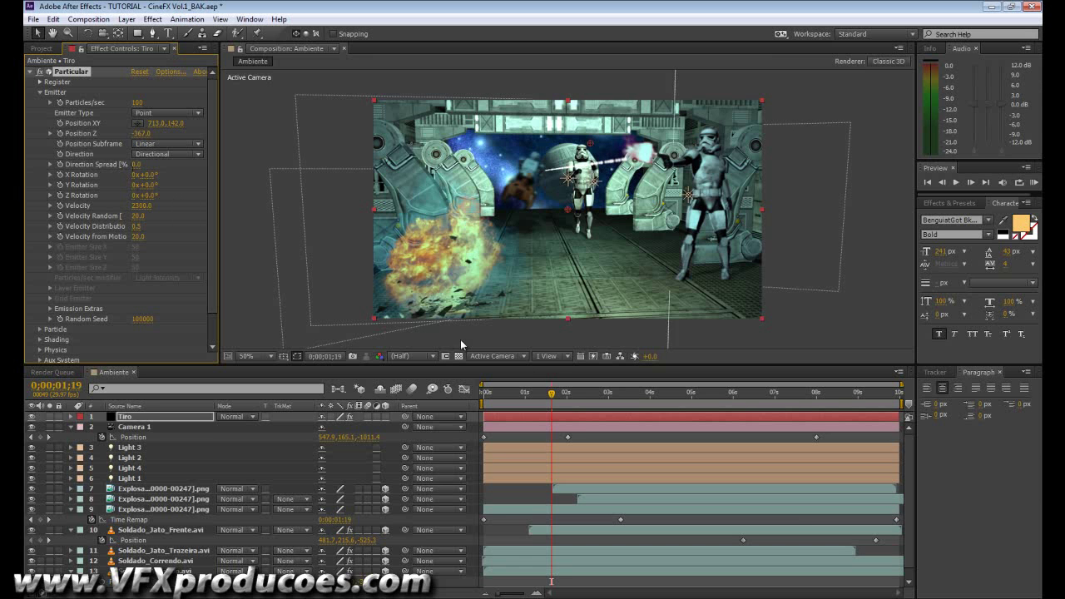
- Set Particles/sec to 0 and start its keyframe animation at 0;00;01;18, just before the gun flash
{"action": "mouse_move", "coordinate": [552, 393]}
{"action": "left_mouse_down"}
{"action": "mouse_move", "coordinate": [487, 395]}
{"action": "mouse_move", "coordinate": [550, 399]}
{"action": "left_mouse_up"}
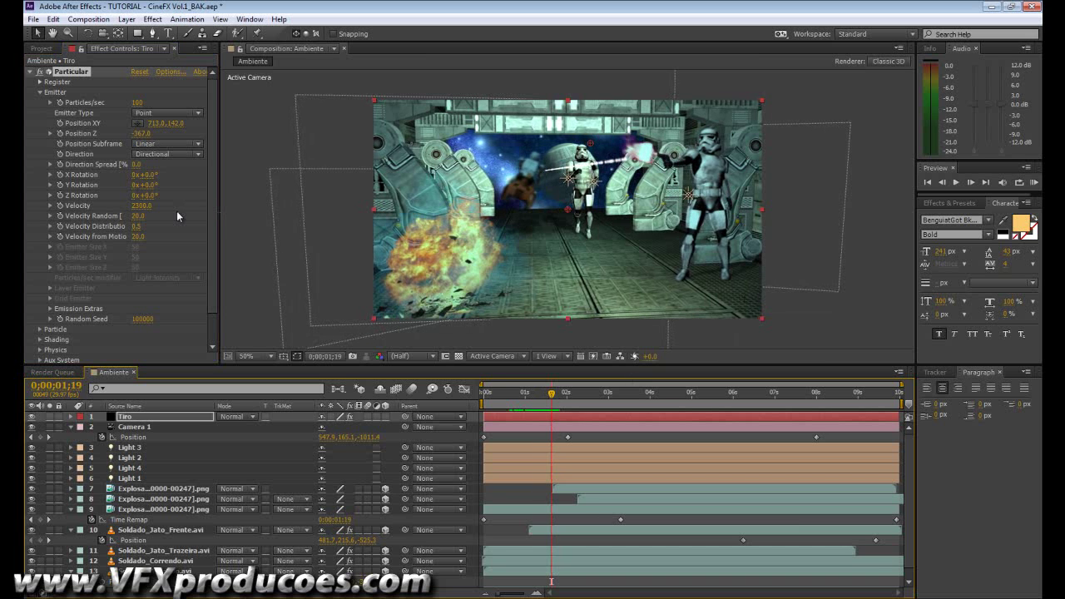
{"action": "left_click", "coordinate": [138, 102]}
{"action": "type", "text": "0"}
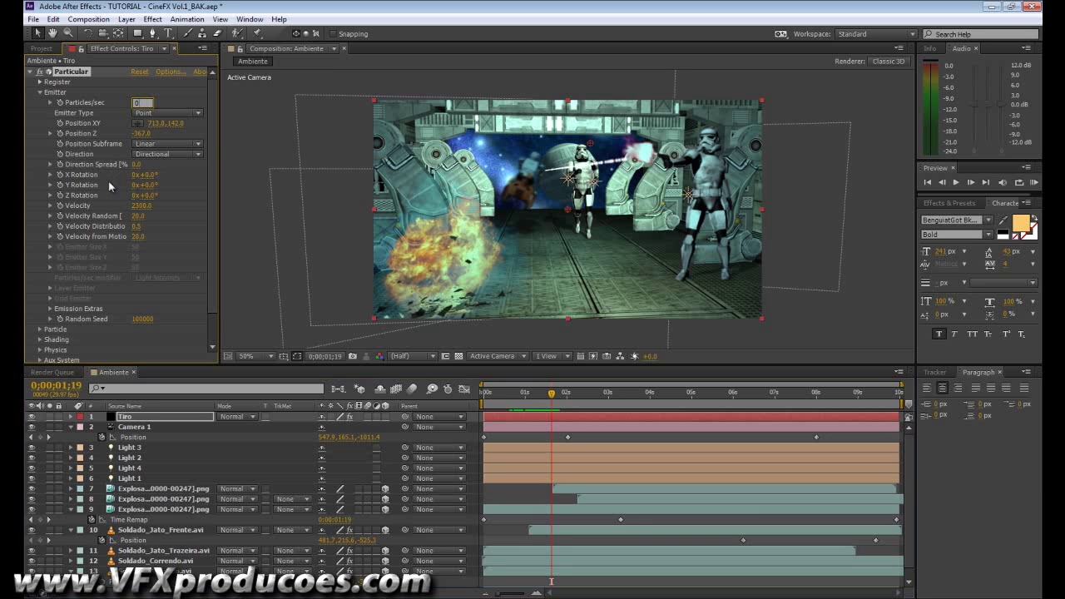
{"action": "key", "text": "Return"}
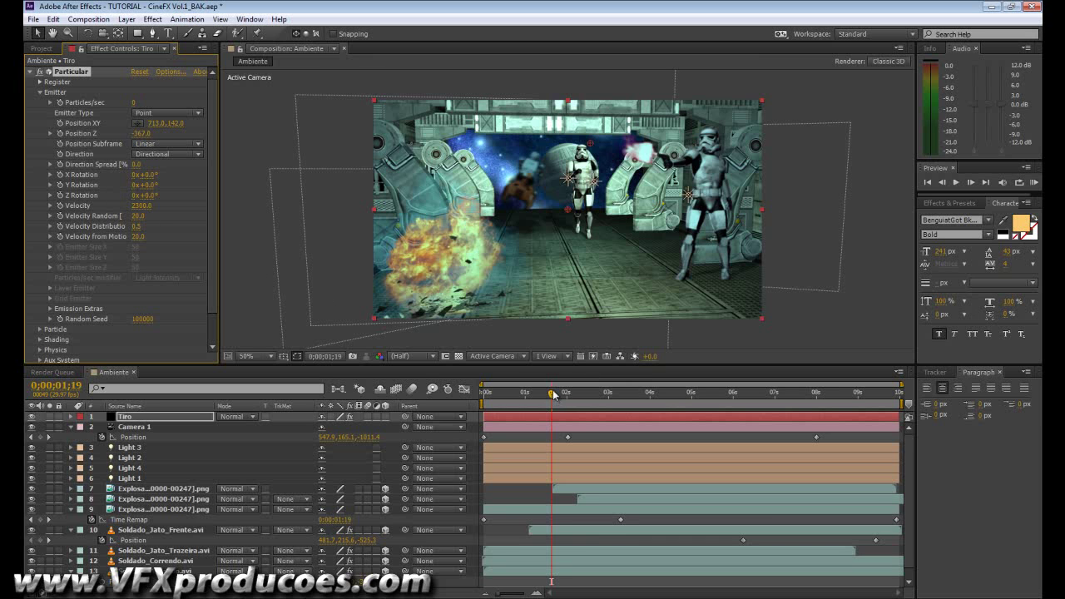
{"action": "left_click_drag", "start_coordinate": [553, 394], "coordinate": [552, 394]}
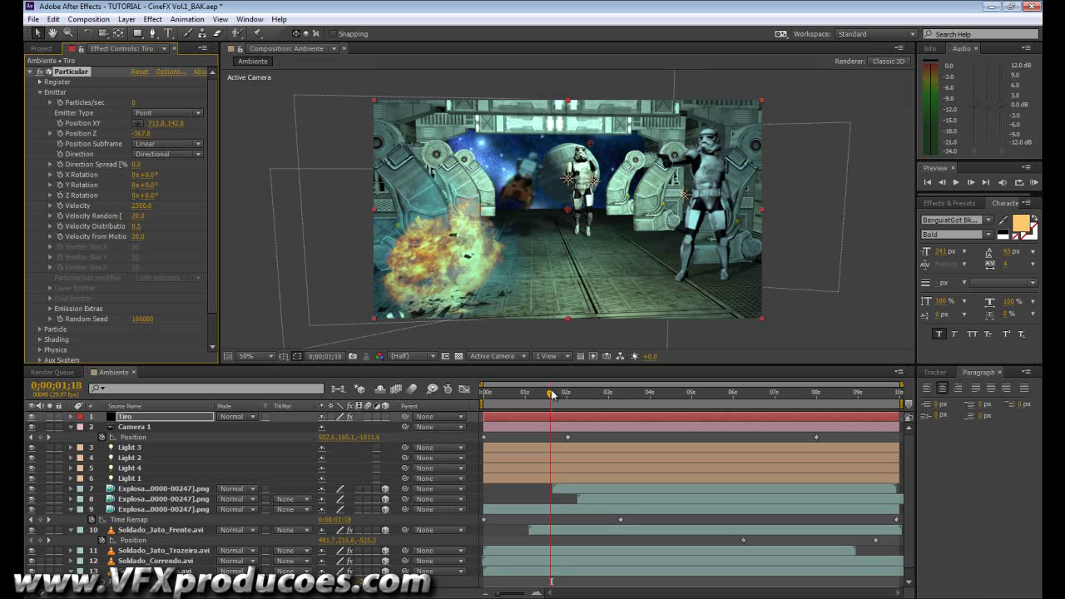
{"action": "left_click_drag", "start_coordinate": [552, 395], "coordinate": [551, 395]}
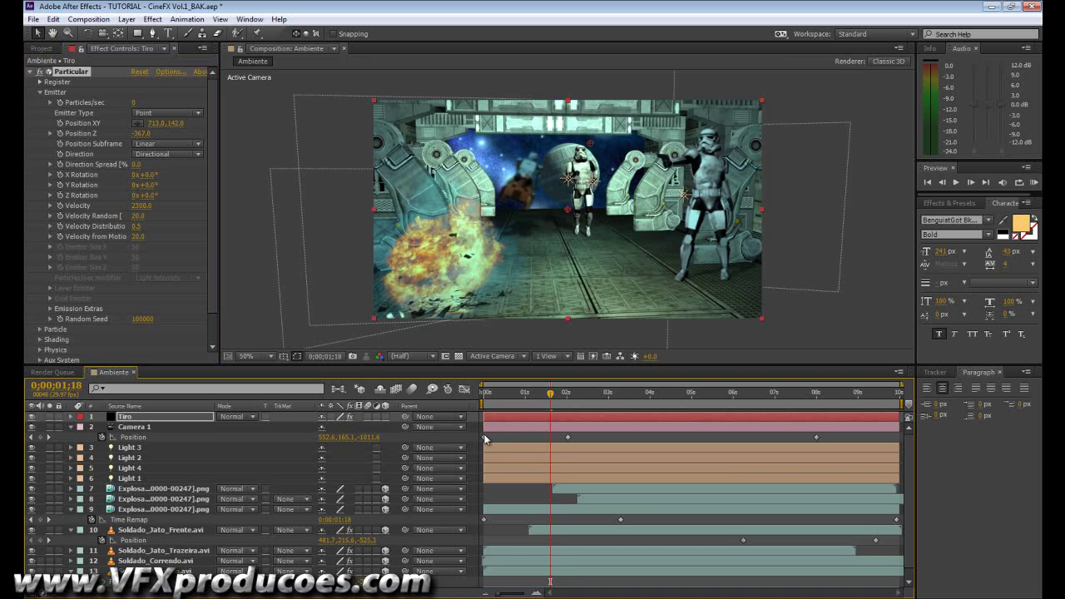
{"action": "left_click", "coordinate": [58, 106]}
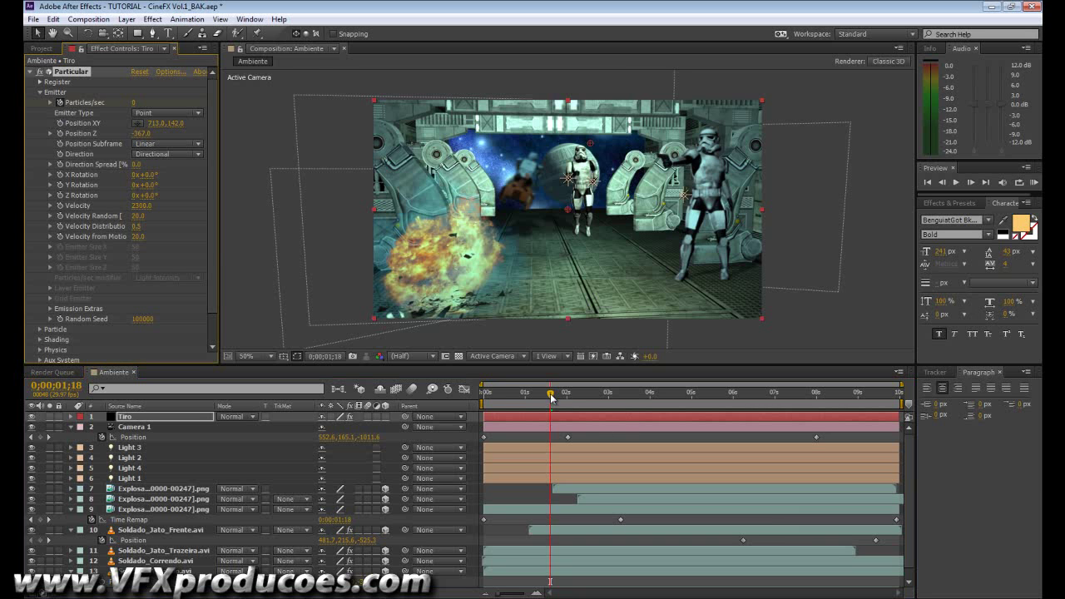
- Keyframe Particles/sec at 500 at 0;00;01;19 and reveal the Tiro layer's keyframes
{"action": "left_click_drag", "start_coordinate": [551, 397], "coordinate": [552, 396]}
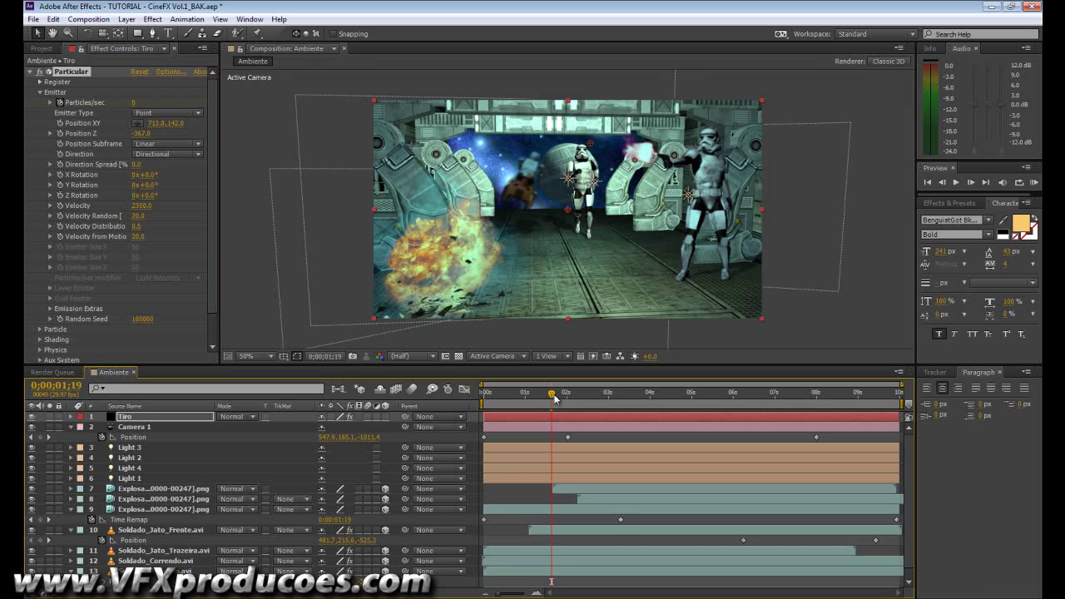
{"action": "left_click", "coordinate": [134, 104]}
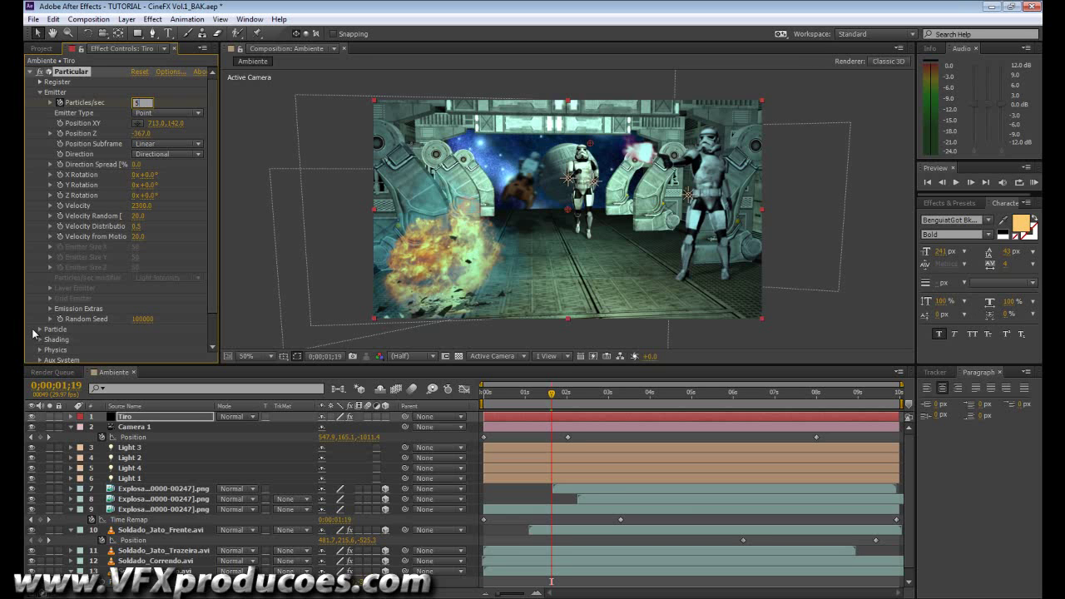
{"action": "key", "text": "Return"}
{"action": "key", "text": "u"}
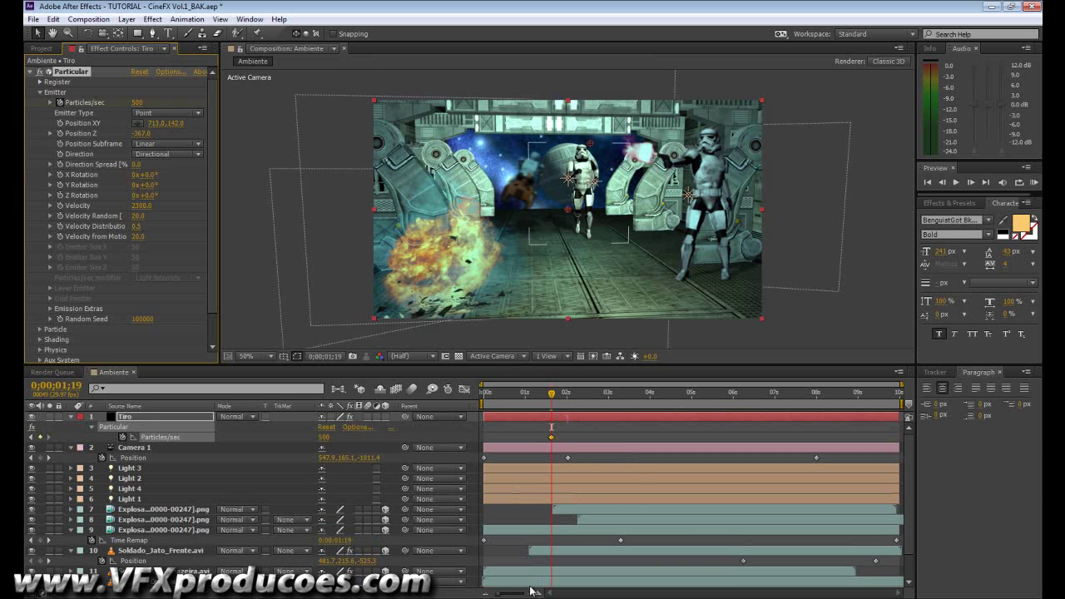
- Keyframe Particles/sec back to 0 at 0;00;01;20 and check the shot one frame further on
{"action": "left_click", "coordinate": [537, 594]}
{"action": "left_click", "coordinate": [537, 594]}
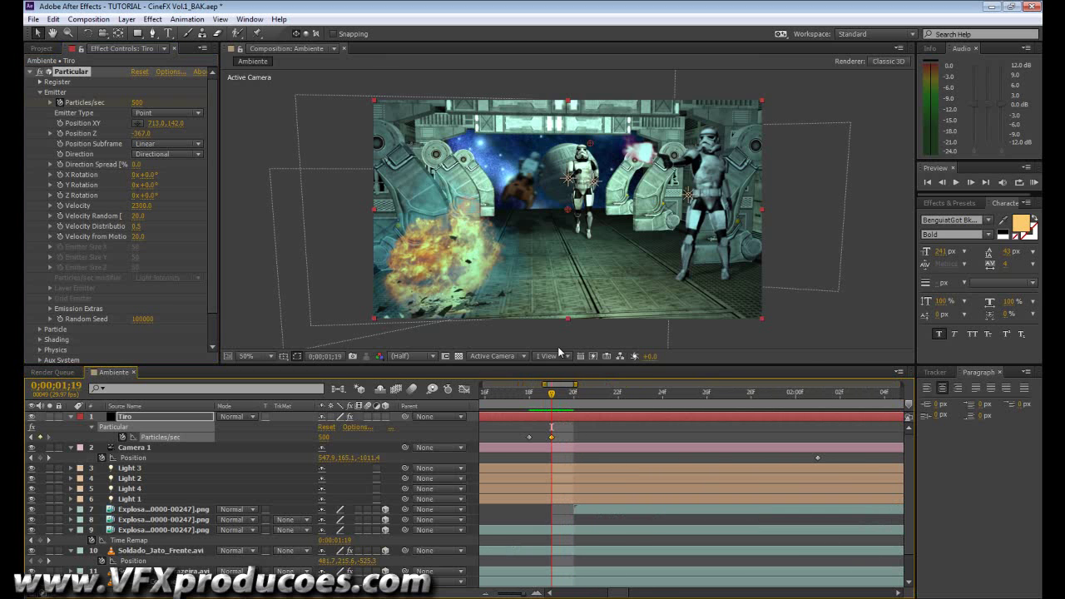
{"action": "left_click_drag", "start_coordinate": [555, 397], "coordinate": [574, 398]}
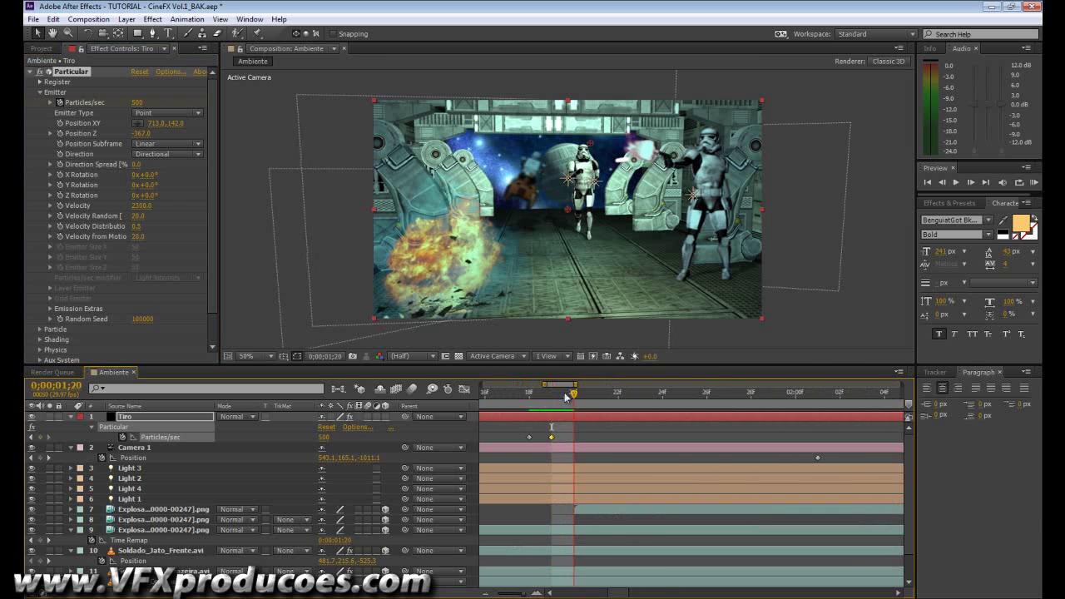
{"action": "left_click", "coordinate": [50, 287]}
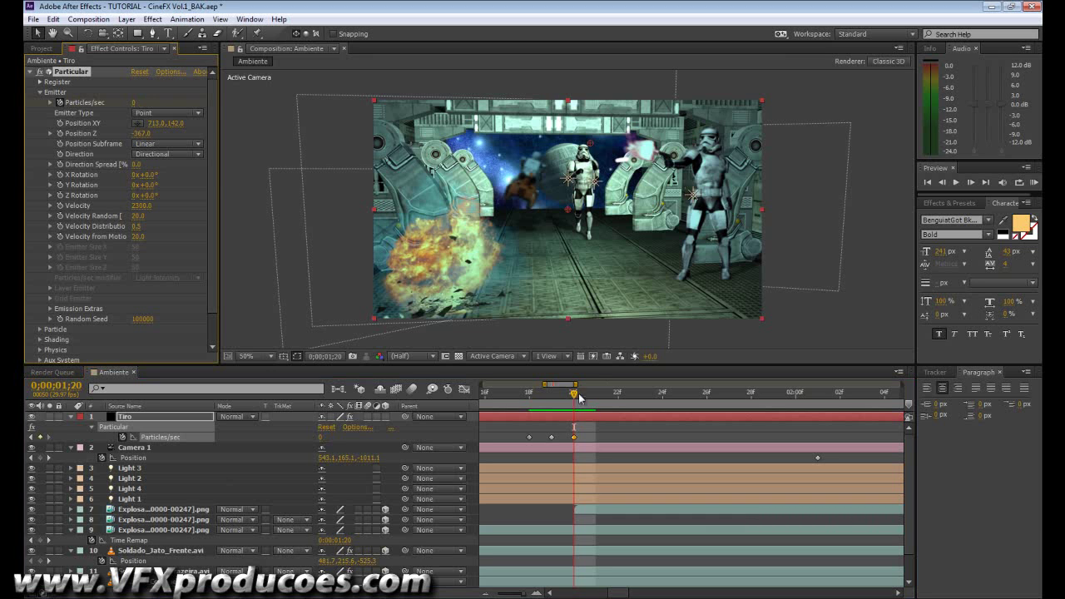
{"action": "mouse_move", "coordinate": [585, 397]}
{"action": "left_mouse_down"}
{"action": "mouse_move", "coordinate": [596, 396]}
{"action": "mouse_move", "coordinate": [562, 396]}
{"action": "mouse_move", "coordinate": [642, 393]}
{"action": "mouse_move", "coordinate": [596, 393]}
{"action": "left_mouse_up"}
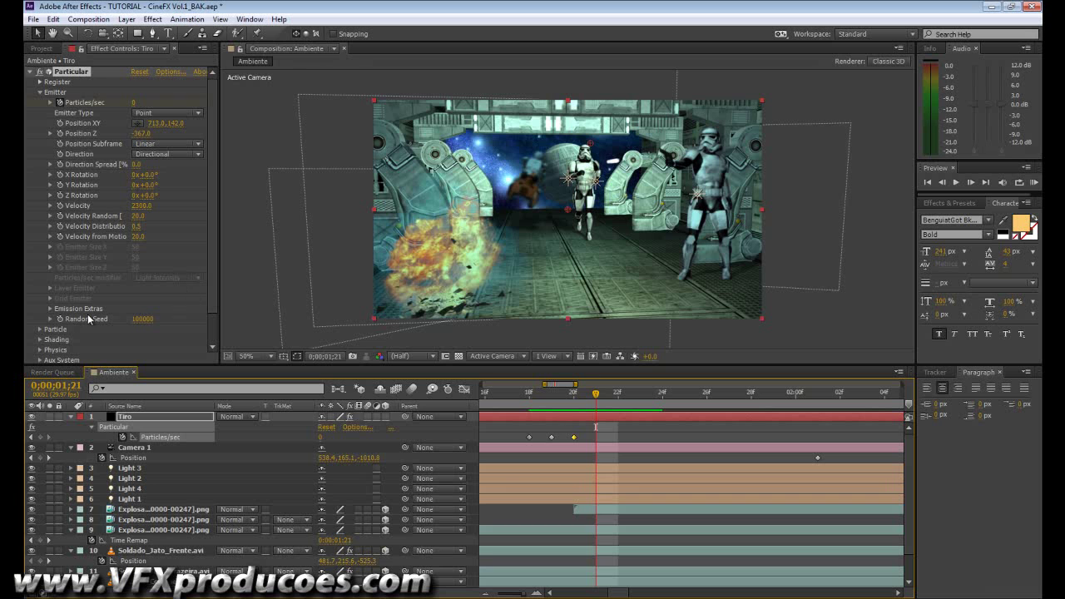
- Set the Life of Particular's particles to 15 seconds
{"action": "left_click_drag", "start_coordinate": [215, 223], "coordinate": [213, 228]}
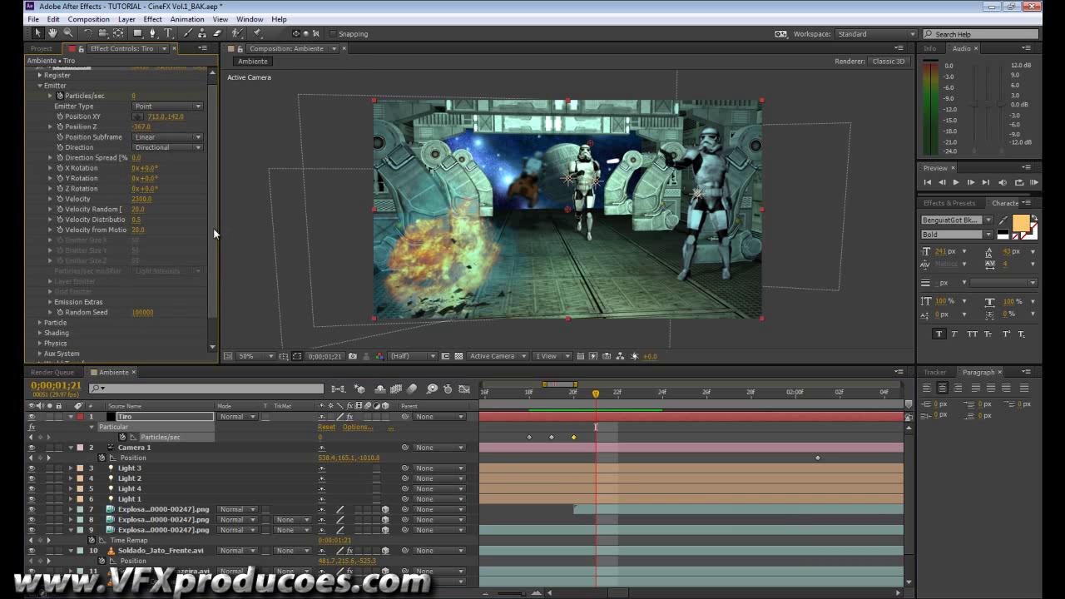
{"action": "left_click", "coordinate": [40, 323]}
{"action": "scroll", "coordinate": [57, 320], "scroll_direction": "down", "scroll_amount": 5}
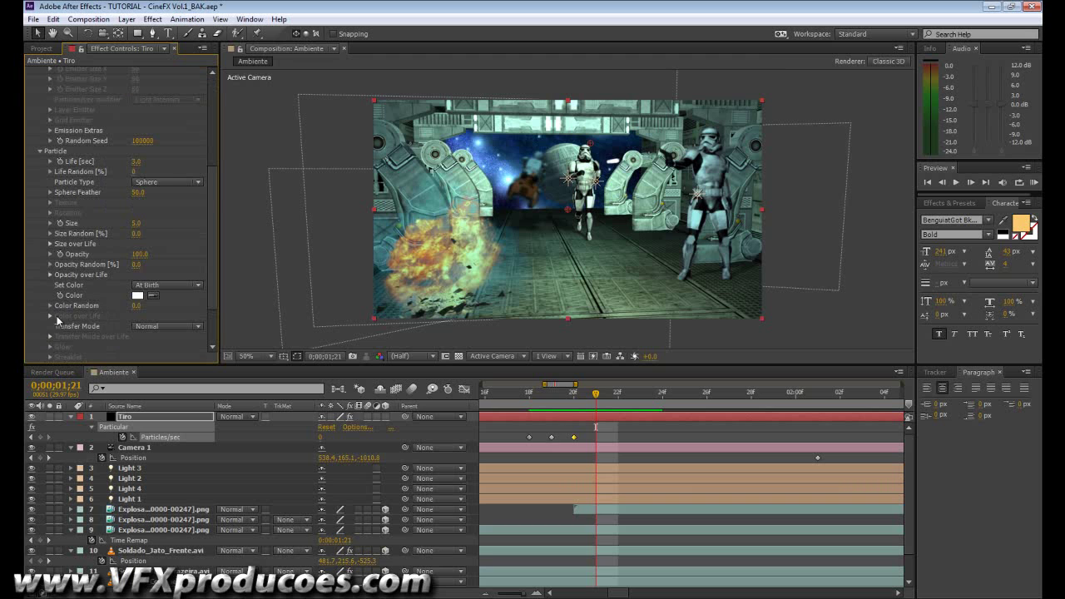
{"action": "left_click", "coordinate": [138, 162]}
{"action": "type", "text": "15"}
{"action": "key", "text": "Return"}
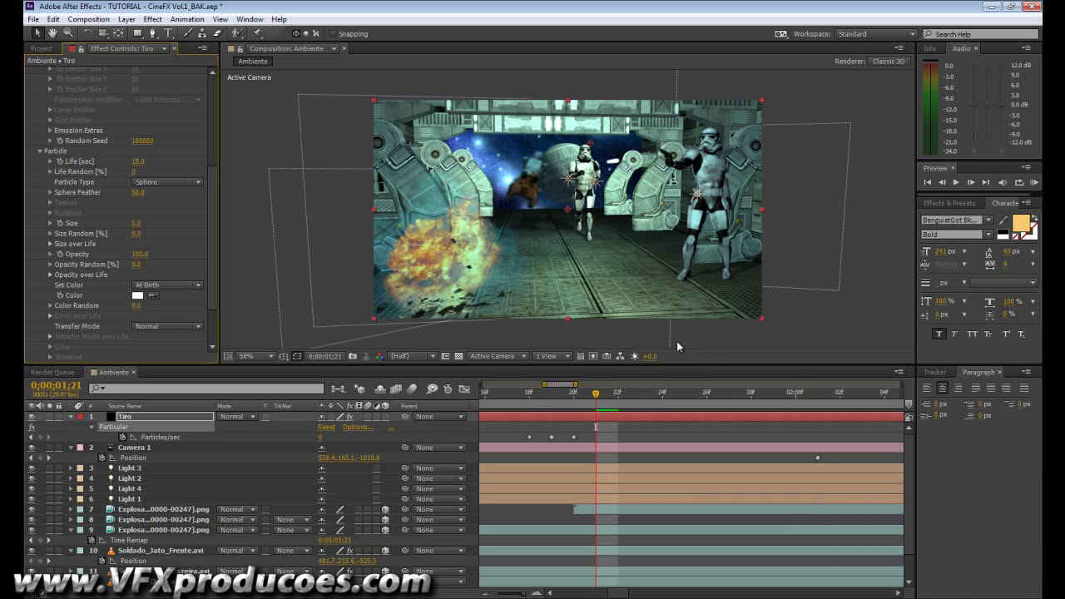
- Set the particle Size to 11 and the Particle Type to Streaklet
{"action": "left_click_drag", "start_coordinate": [524, 596], "coordinate": [492, 596]}
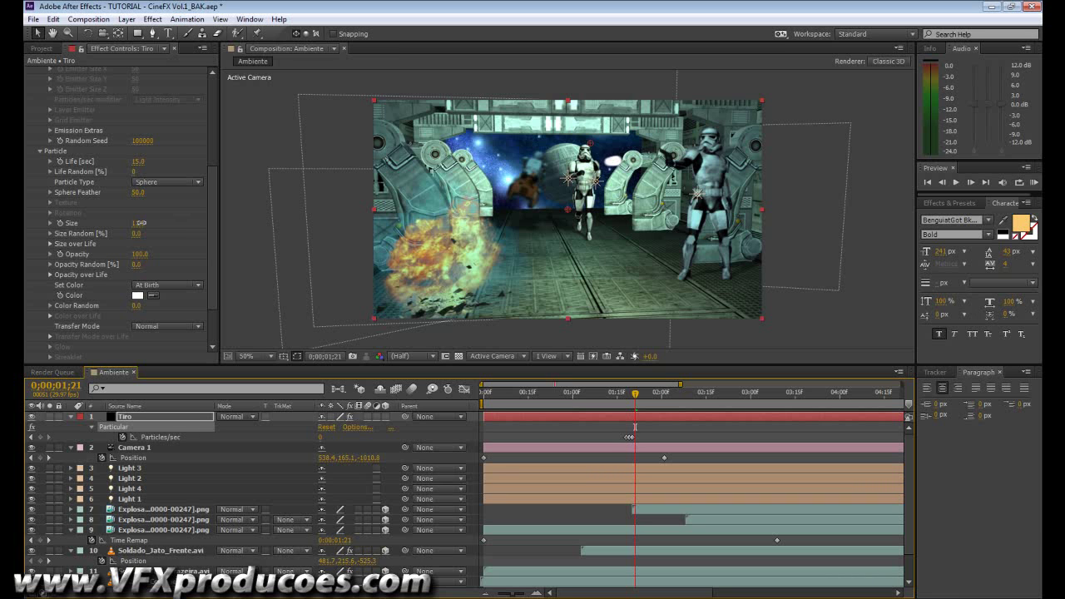
{"action": "left_click_drag", "start_coordinate": [140, 223], "coordinate": [165, 195]}
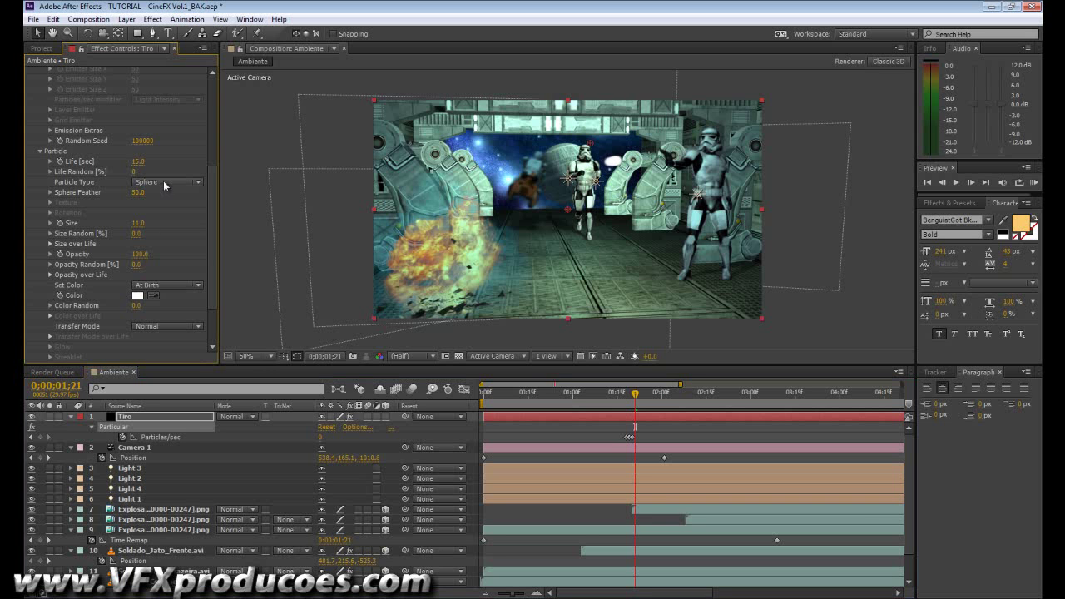
{"action": "left_click", "coordinate": [164, 185]}
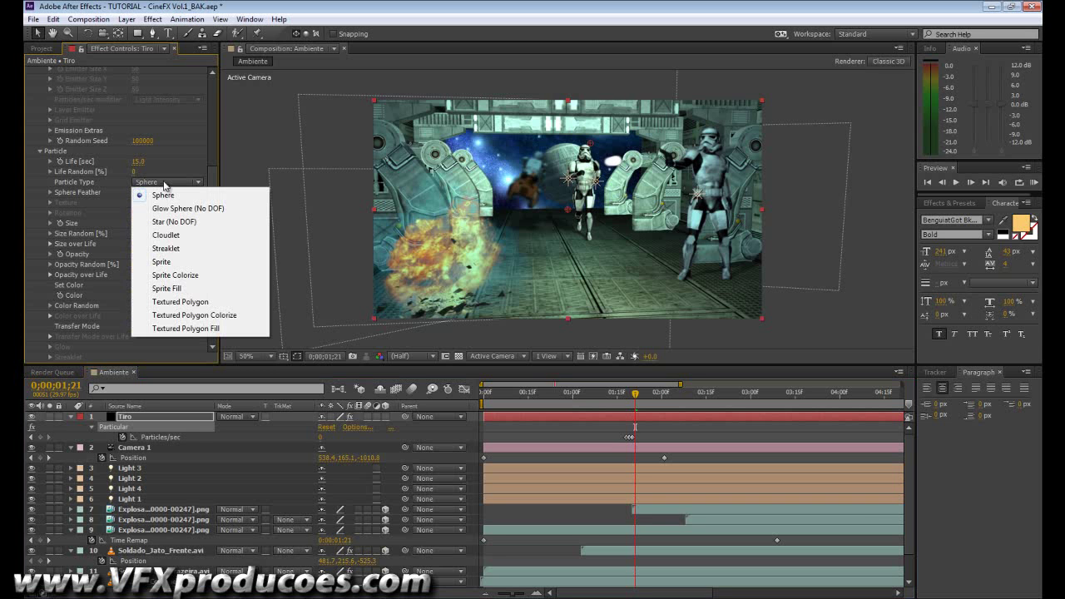
{"action": "left_click", "coordinate": [184, 247]}
- Aim the shot with an emitter Y Rotation of -60° and X Rotation of 7°, checking its path up to 0;00;01;27
{"action": "mouse_move", "coordinate": [641, 396]}
{"action": "left_mouse_down"}
{"action": "mouse_move", "coordinate": [603, 396]}
{"action": "mouse_move", "coordinate": [641, 396]}
{"action": "left_mouse_up"}
{"action": "left_click_drag", "start_coordinate": [213, 184], "coordinate": [211, 124]}
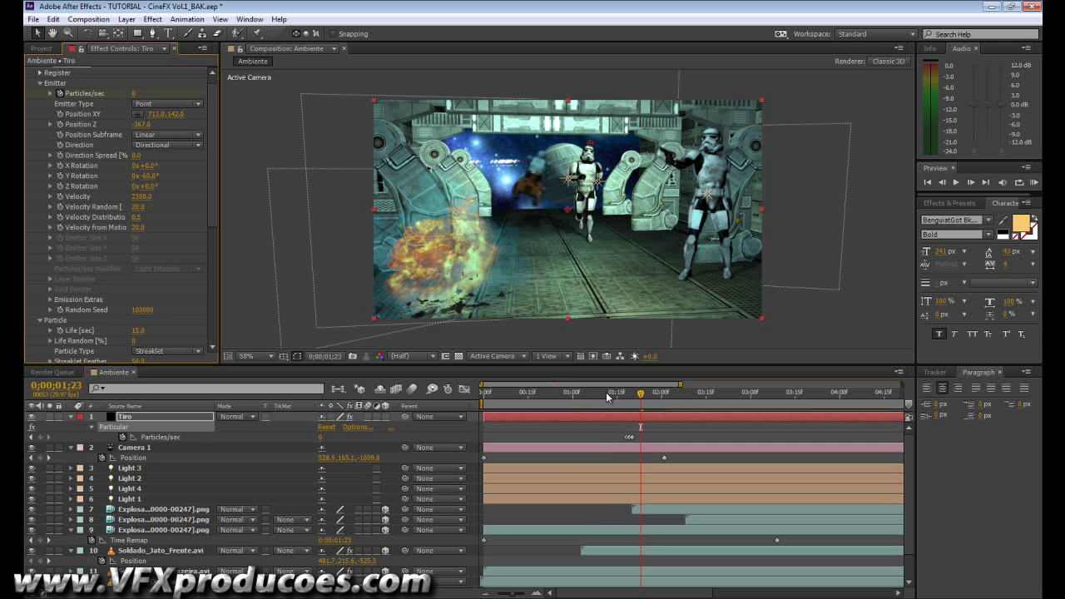
{"action": "mouse_move", "coordinate": [642, 394]}
{"action": "left_mouse_down"}
{"action": "mouse_move", "coordinate": [601, 396]}
{"action": "mouse_move", "coordinate": [663, 404]}
{"action": "mouse_move", "coordinate": [614, 403]}
{"action": "mouse_move", "coordinate": [635, 408]}
{"action": "left_mouse_up"}
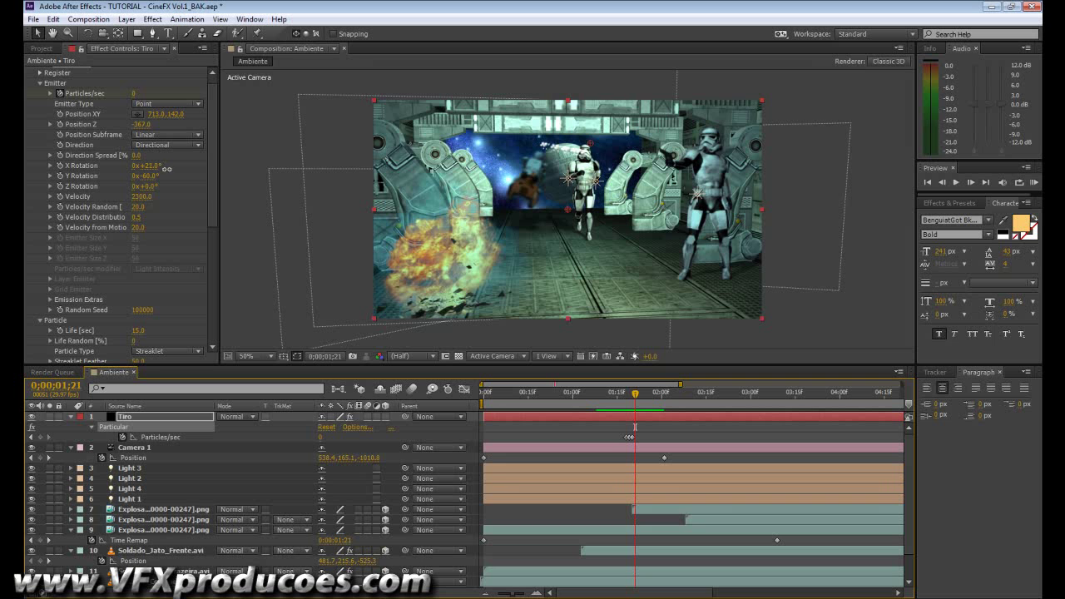
{"action": "mouse_move", "coordinate": [636, 398]}
{"action": "left_mouse_down"}
{"action": "mouse_move", "coordinate": [494, 399]}
{"action": "mouse_move", "coordinate": [632, 397]}
{"action": "left_mouse_up"}
{"action": "left_click_drag", "start_coordinate": [153, 168], "coordinate": [146, 165]}
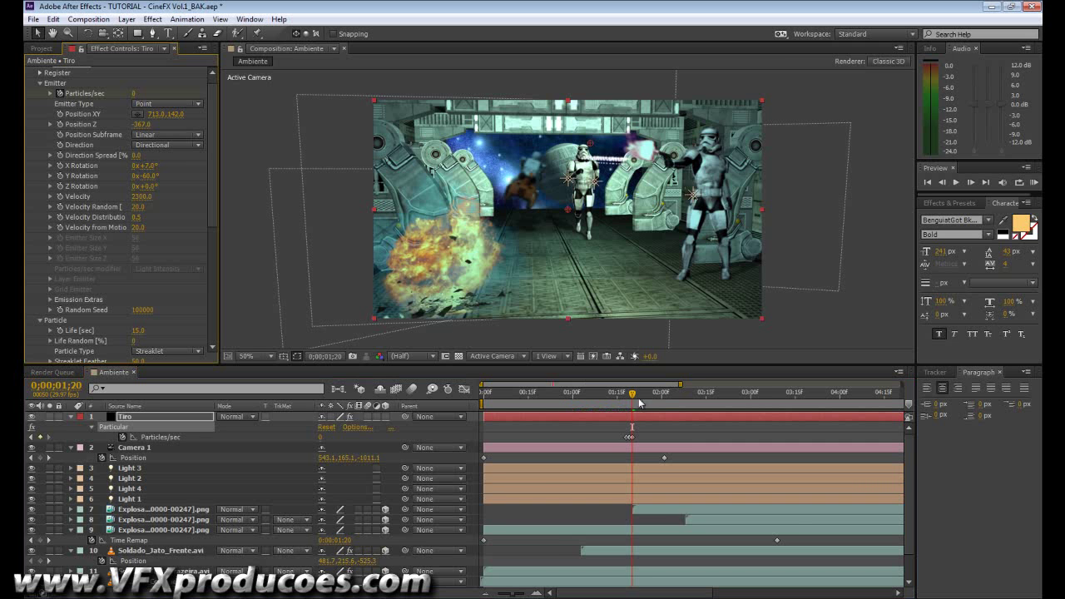
{"action": "left_click_drag", "start_coordinate": [634, 399], "coordinate": [655, 413]}
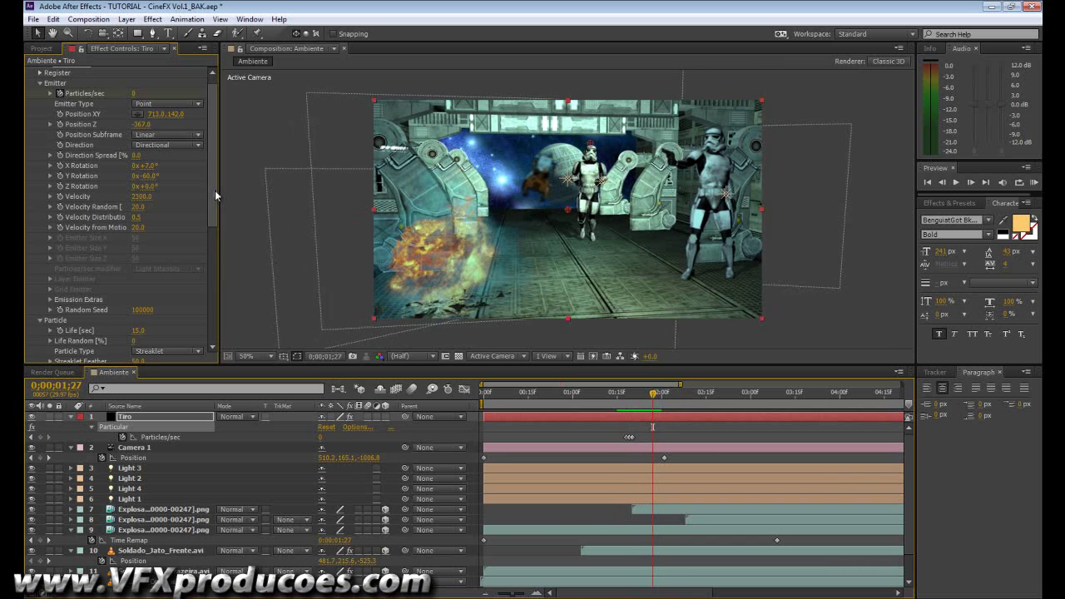
- Change the particle Color to light blue, B0DBFF
{"action": "left_click_drag", "start_coordinate": [212, 182], "coordinate": [221, 275]}
{"action": "scroll", "coordinate": [149, 272], "scroll_direction": "down", "scroll_amount": 2}
{"action": "left_click", "coordinate": [138, 251]}
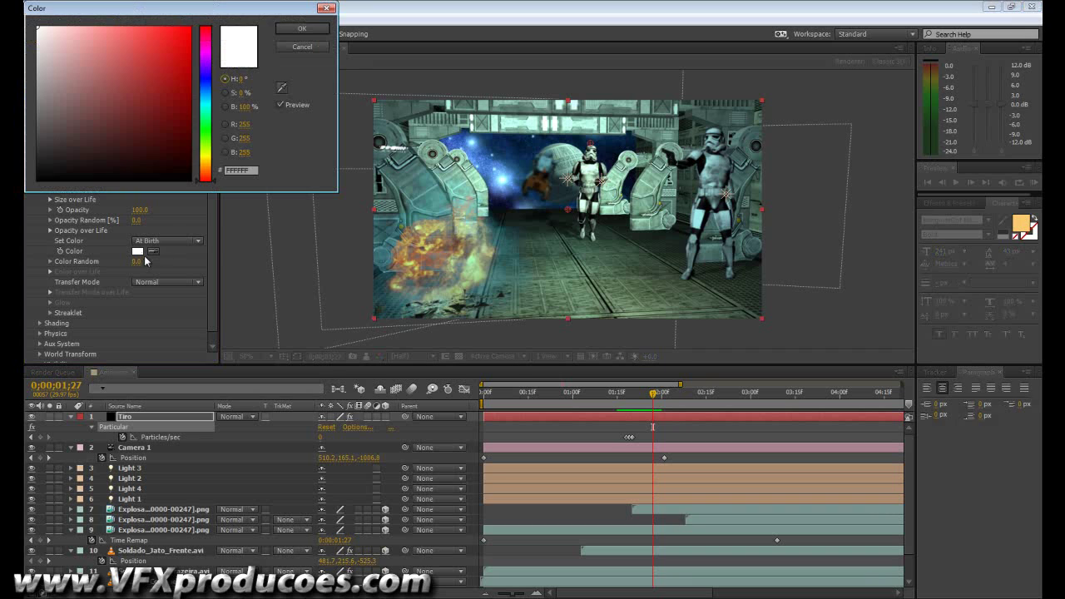
{"action": "left_click", "coordinate": [205, 96]}
{"action": "left_click", "coordinate": [80, 21]}
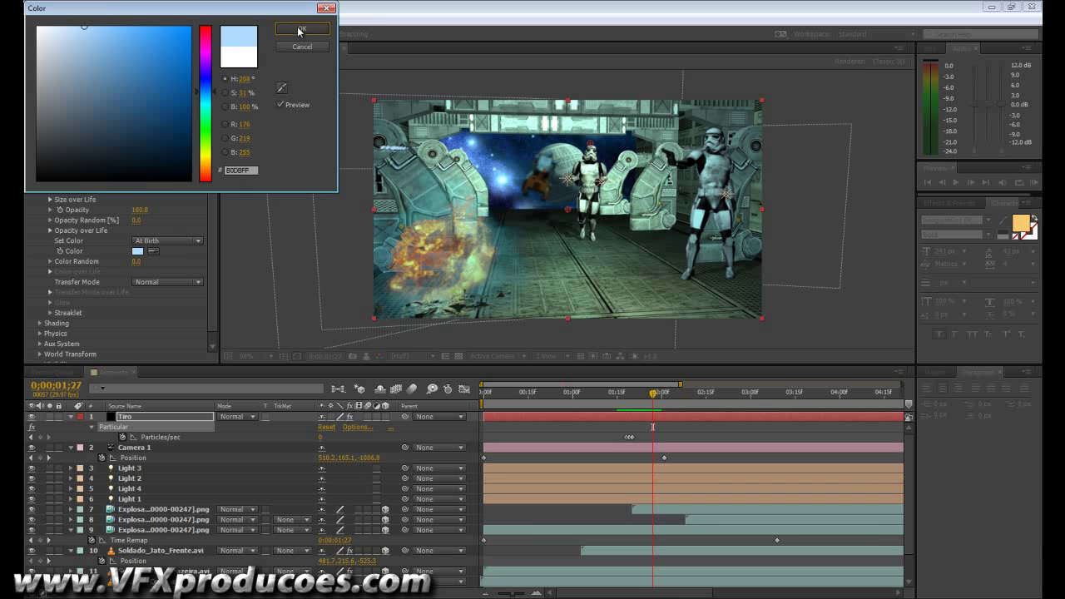
{"action": "left_click", "coordinate": [300, 31]}
- Apply a Glow effect to the Tiro layer and set its Glow Intensity to 1.2
{"action": "left_click", "coordinate": [152, 19]}
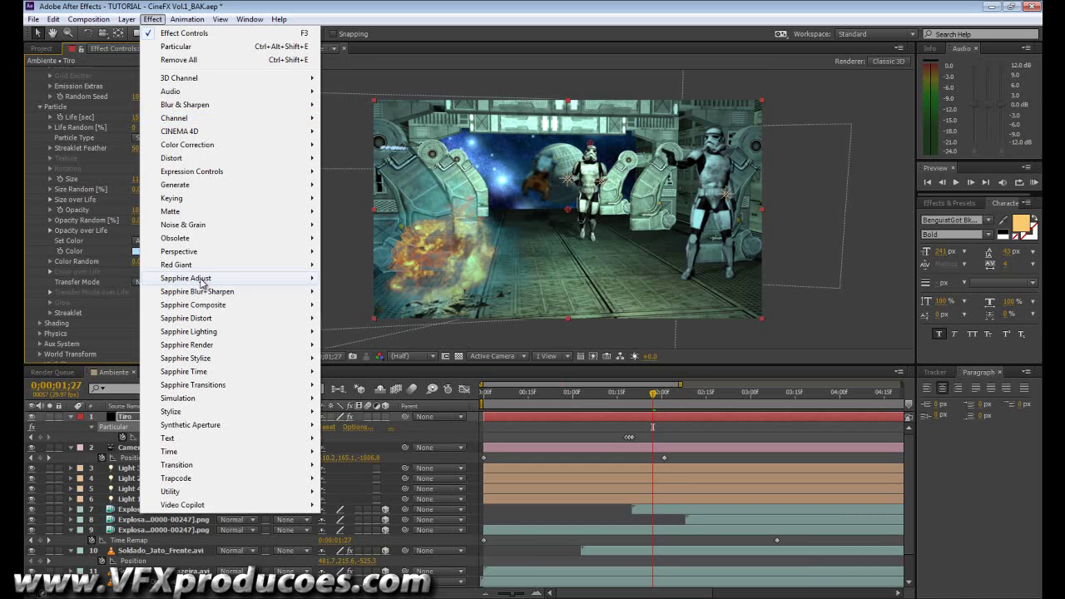
{"action": "mouse_move", "coordinate": [184, 416]}
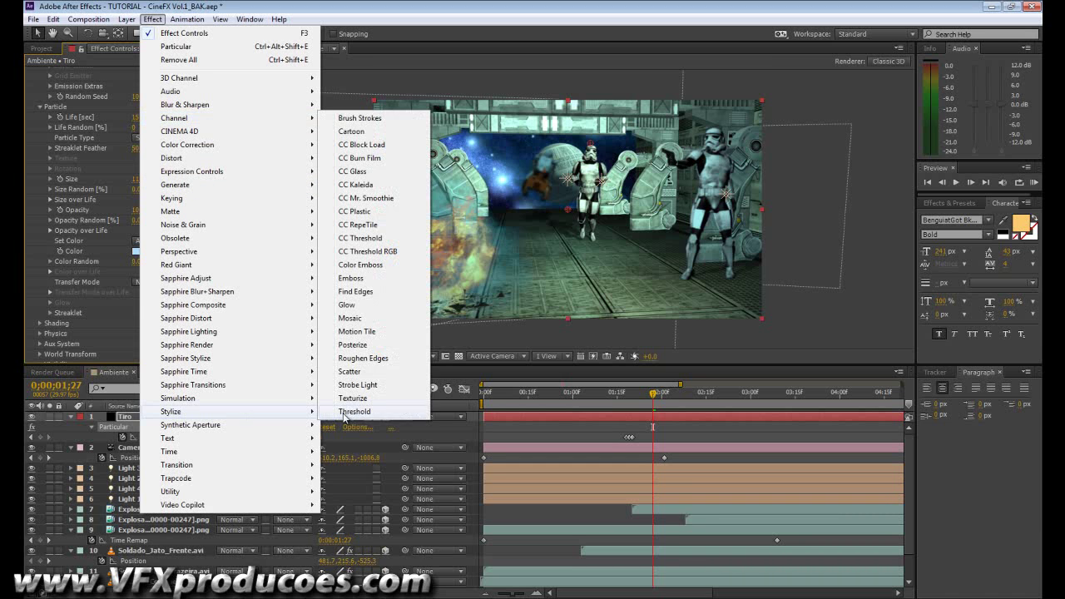
{"action": "left_click", "coordinate": [371, 304]}
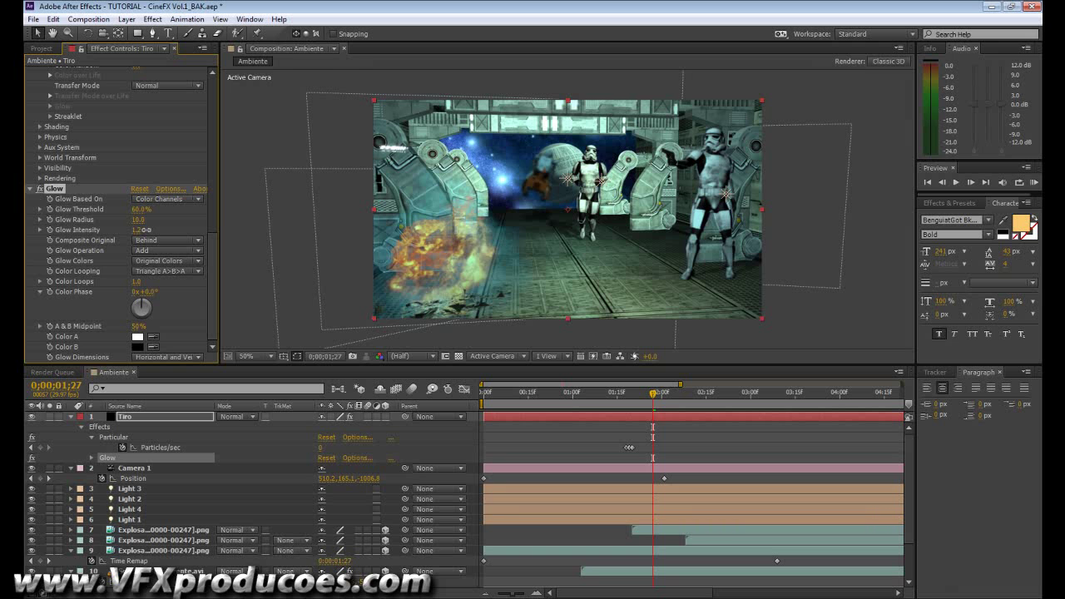
- Trim the Tiro layer to run from about 0;00;01;16 to about 0;00;01;23, and collapse its properties
{"action": "left_click", "coordinate": [639, 395]}
{"action": "left_click_drag", "start_coordinate": [639, 394], "coordinate": [620, 397]}
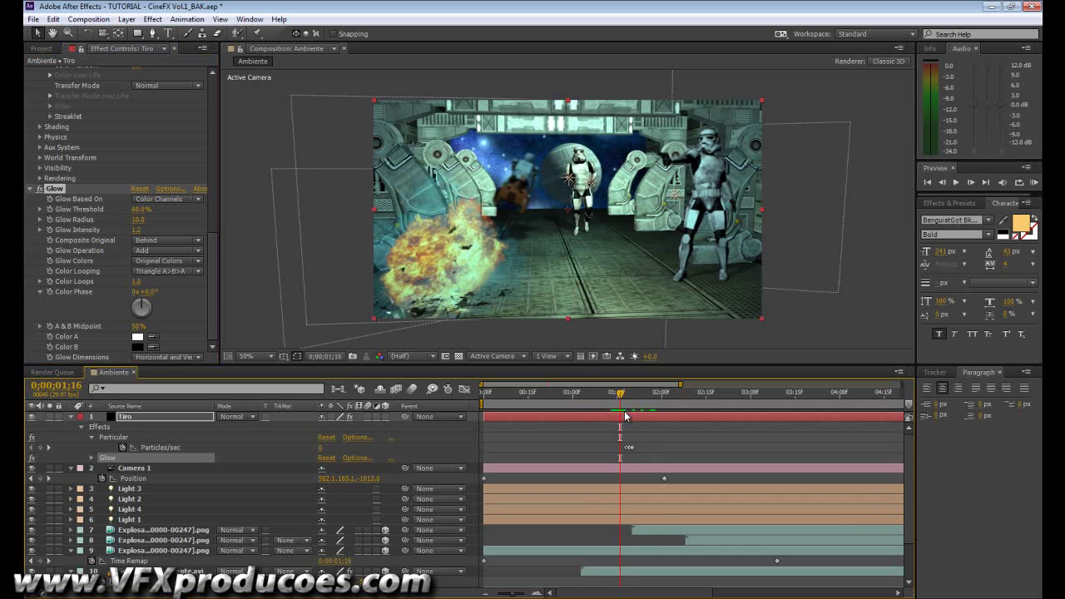
{"action": "left_click", "coordinate": [623, 417]}
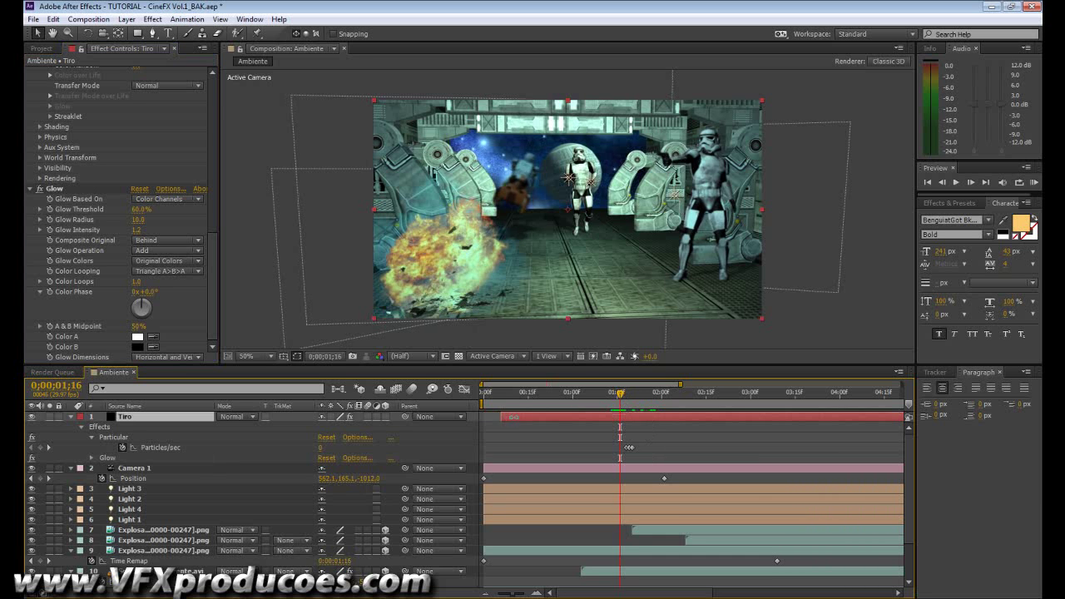
{"action": "left_click_drag", "start_coordinate": [503, 417], "coordinate": [591, 417]}
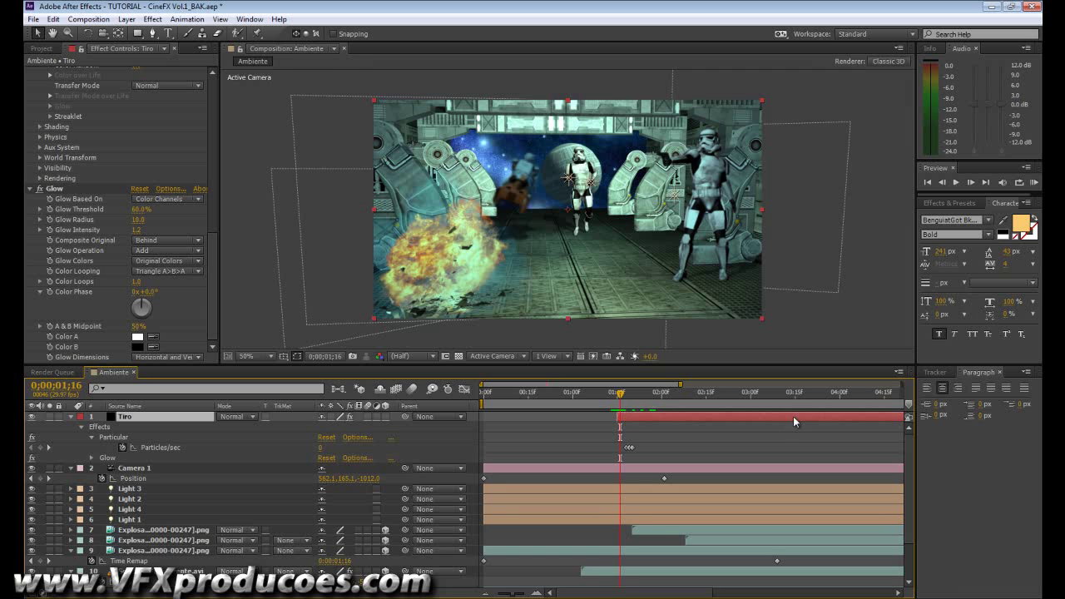
{"action": "left_click_drag", "start_coordinate": [621, 393], "coordinate": [642, 398]}
{"action": "left_click_drag", "start_coordinate": [513, 596], "coordinate": [496, 593]}
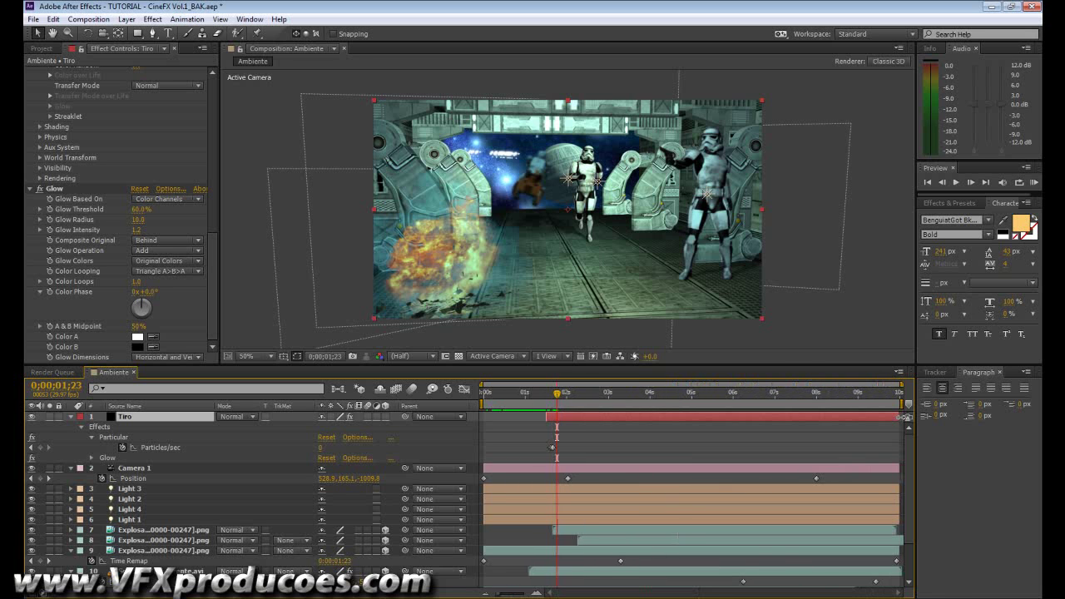
{"action": "left_click_drag", "start_coordinate": [899, 416], "coordinate": [568, 416]}
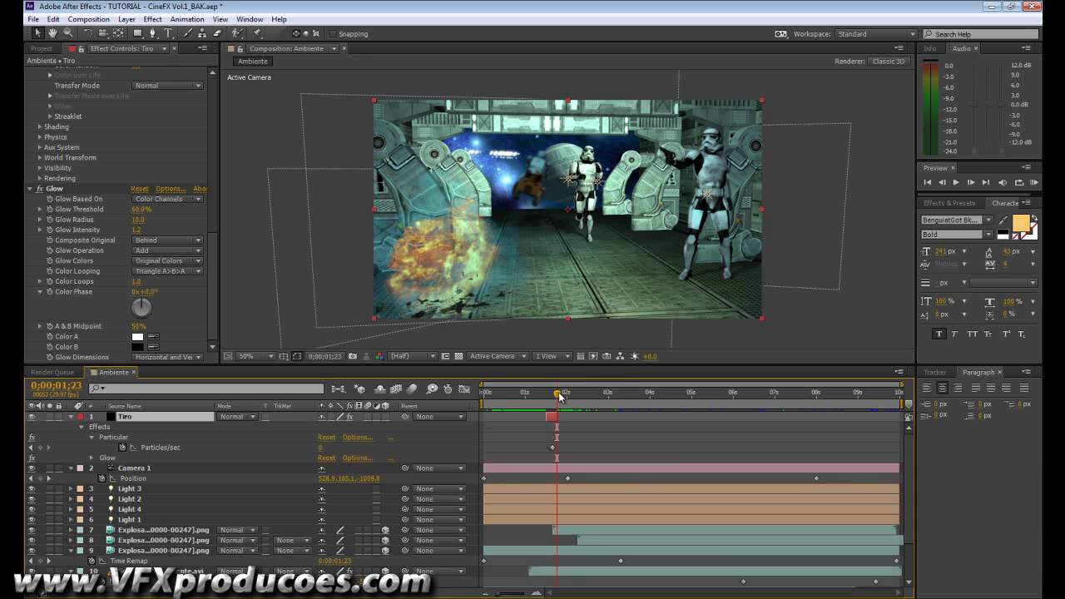
{"action": "left_click", "coordinate": [71, 417]}
- Duplicate the Tiro layer, move the copy to the gun flash at about 0;00;03;10, and extend the original layer's end past 2 seconds
{"action": "left_click_drag", "start_coordinate": [557, 397], "coordinate": [623, 408]}
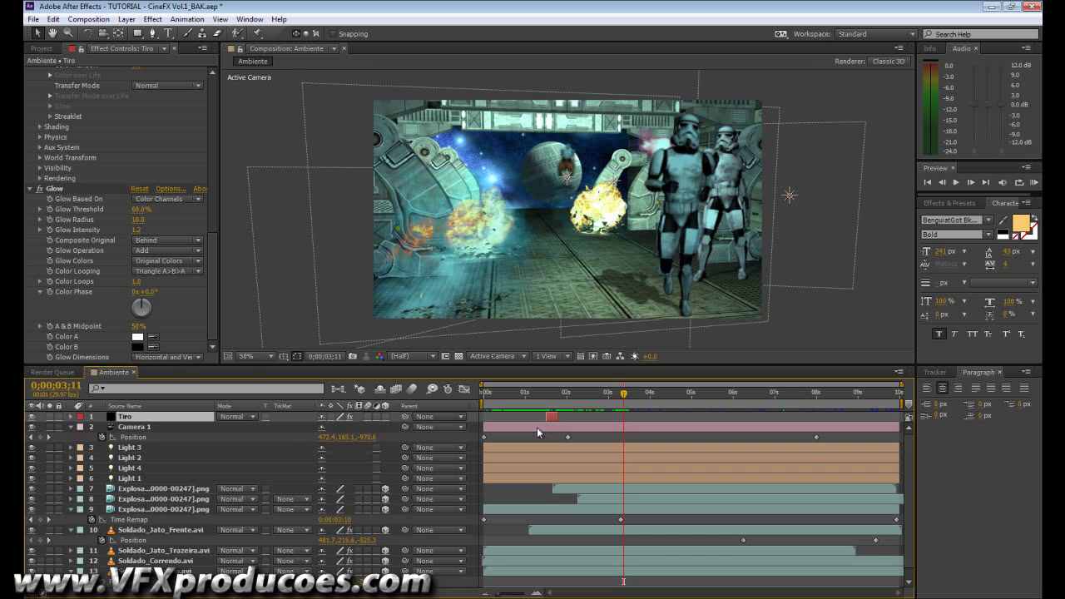
{"action": "key", "text": "ctrl+d"}
{"action": "mouse_move", "coordinate": [552, 421]}
{"action": "left_mouse_down"}
{"action": "mouse_move", "coordinate": [626, 421]}
{"action": "mouse_move", "coordinate": [630, 397]}
{"action": "mouse_move", "coordinate": [657, 398]}
{"action": "mouse_move", "coordinate": [623, 403]}
{"action": "left_mouse_up"}
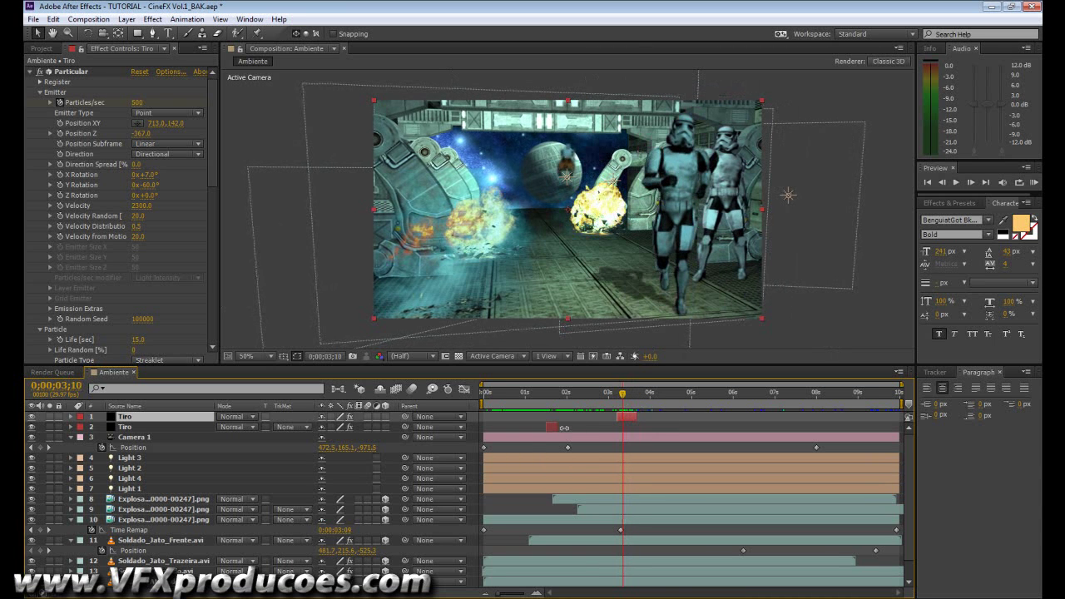
{"action": "left_click", "coordinate": [558, 426]}
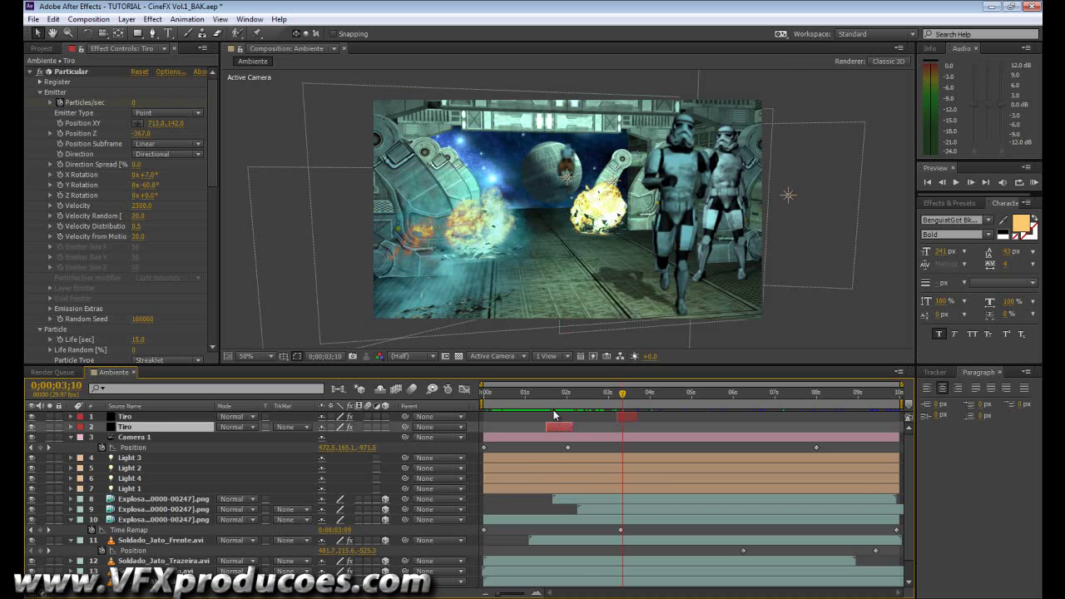
- Duplicate the second shot's Tiro layer and move the copy to the gun flash at 0;00;08;13
{"action": "left_click_drag", "start_coordinate": [551, 405], "coordinate": [823, 396]}
{"action": "mouse_move", "coordinate": [832, 396]}
{"action": "left_mouse_down"}
{"action": "mouse_move", "coordinate": [858, 396]}
{"action": "mouse_move", "coordinate": [741, 397]}
{"action": "mouse_move", "coordinate": [833, 403]}
{"action": "left_mouse_up"}
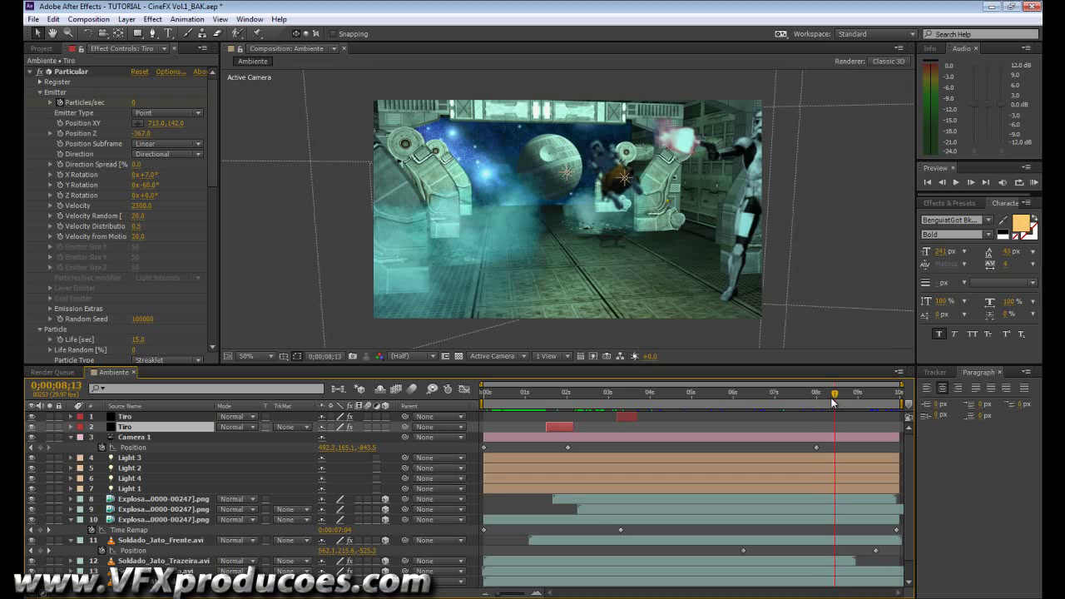
{"action": "left_click", "coordinate": [626, 417]}
{"action": "key", "text": "ctrl+d"}
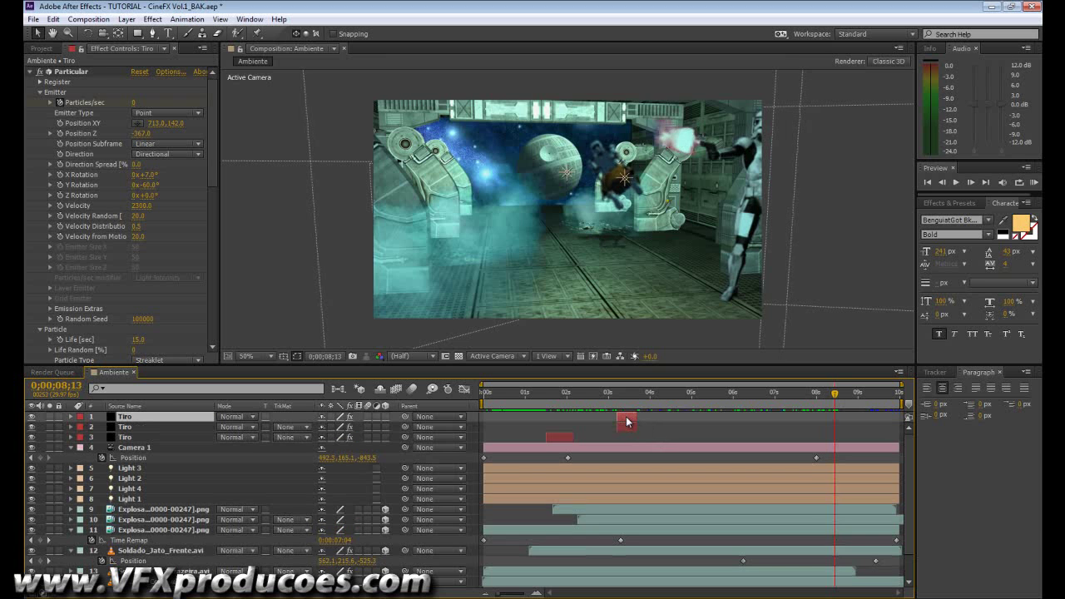
{"action": "mouse_move", "coordinate": [772, 418]}
{"action": "left_mouse_down"}
{"action": "mouse_move", "coordinate": [838, 421]}
{"action": "mouse_move", "coordinate": [833, 394]}
{"action": "mouse_move", "coordinate": [857, 395]}
{"action": "mouse_move", "coordinate": [836, 394]}
{"action": "left_mouse_up"}
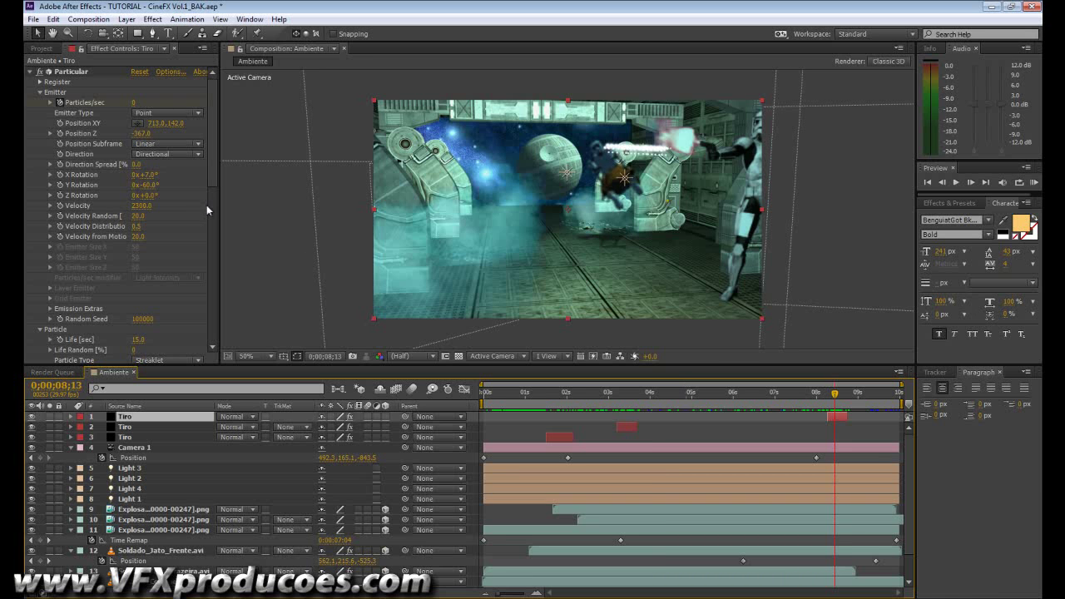
- Set the new copy's emitter Position XY to 743, 131 and its X Rotation to 15°, and scrub back to 0;00;00;29
{"action": "mouse_move", "coordinate": [157, 121]}
{"action": "left_mouse_down"}
{"action": "mouse_move", "coordinate": [182, 125]}
{"action": "mouse_move", "coordinate": [169, 124]}
{"action": "left_mouse_up"}
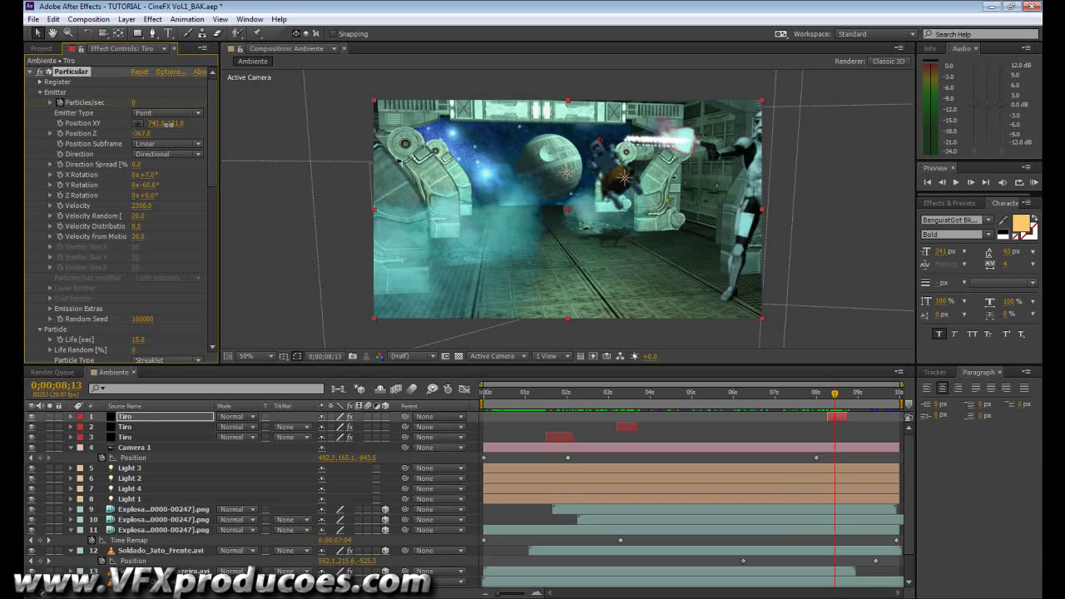
{"action": "left_click_drag", "start_coordinate": [155, 173], "coordinate": [155, 173]}
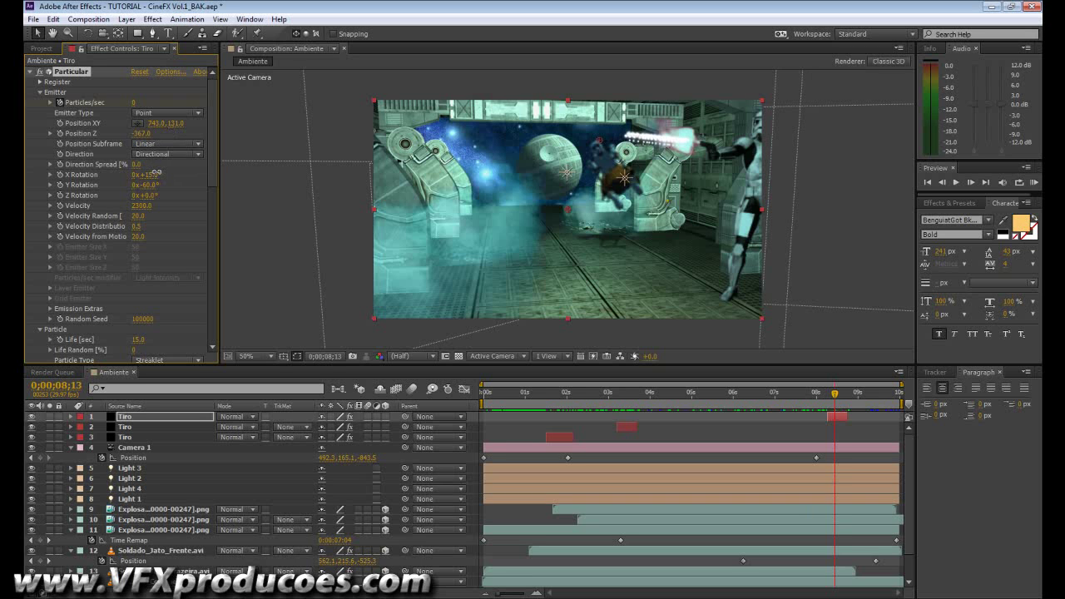
{"action": "left_click_drag", "start_coordinate": [837, 397], "coordinate": [525, 403]}
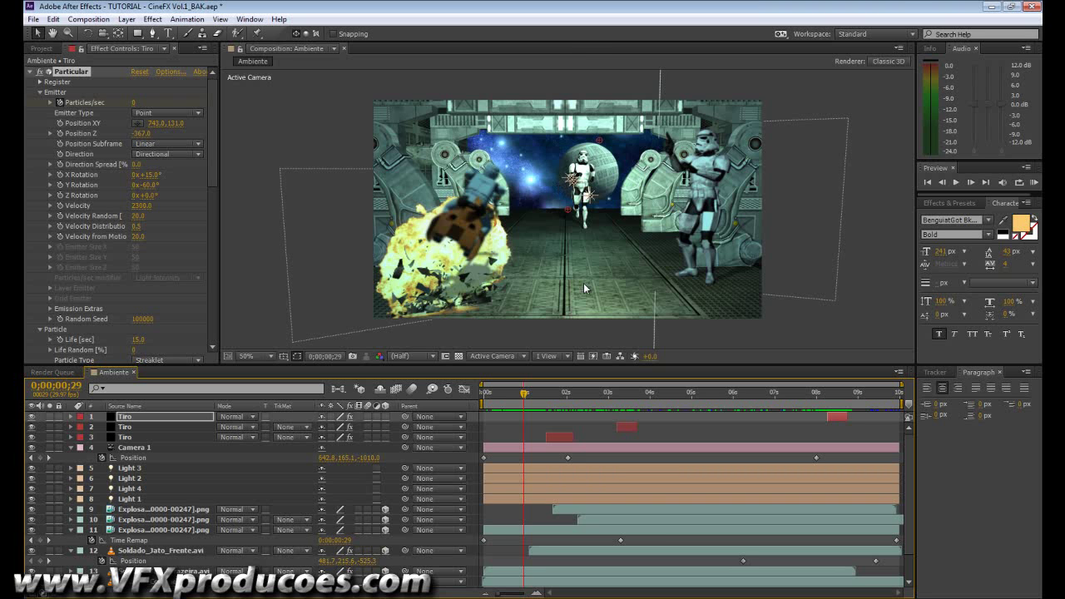
- Duplicate the last shot's Tiro layer, move the copy to the gun flash at 0;00;06;06, and check the shot around it
{"action": "left_click", "coordinate": [737, 403]}
{"action": "left_click_drag", "start_coordinate": [735, 400], "coordinate": [741, 405]}
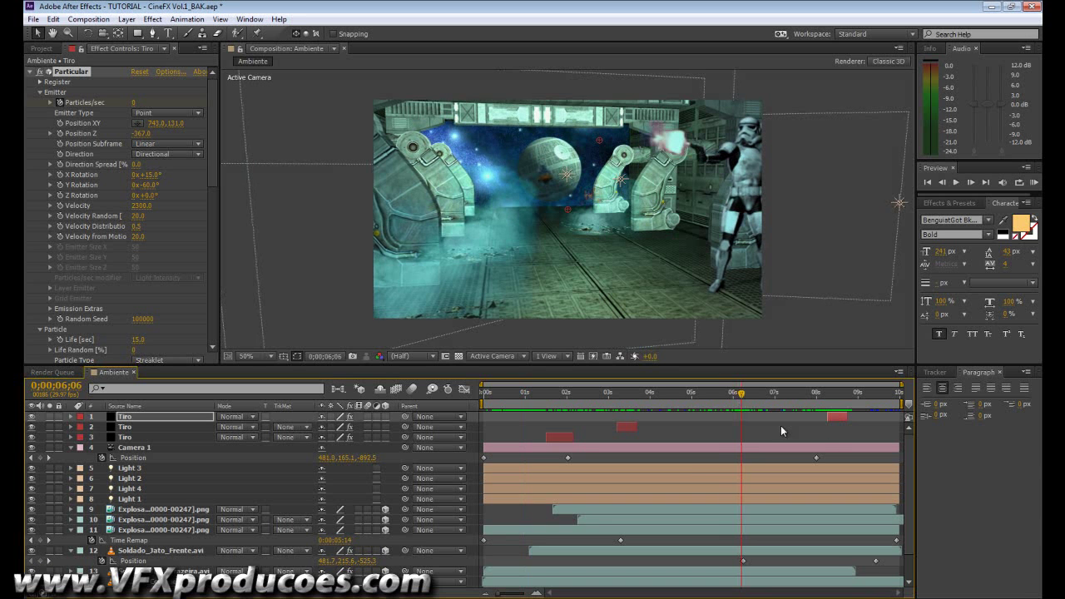
{"action": "left_click", "coordinate": [839, 419]}
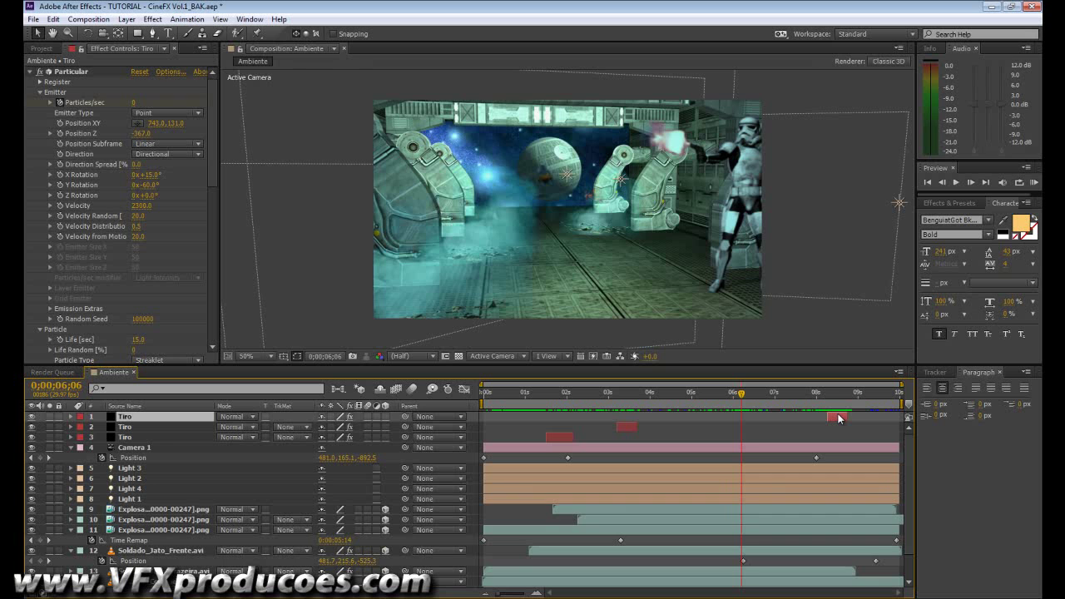
{"action": "key", "text": "ctrl+d"}
{"action": "left_click_drag", "start_coordinate": [839, 422], "coordinate": [746, 423]}
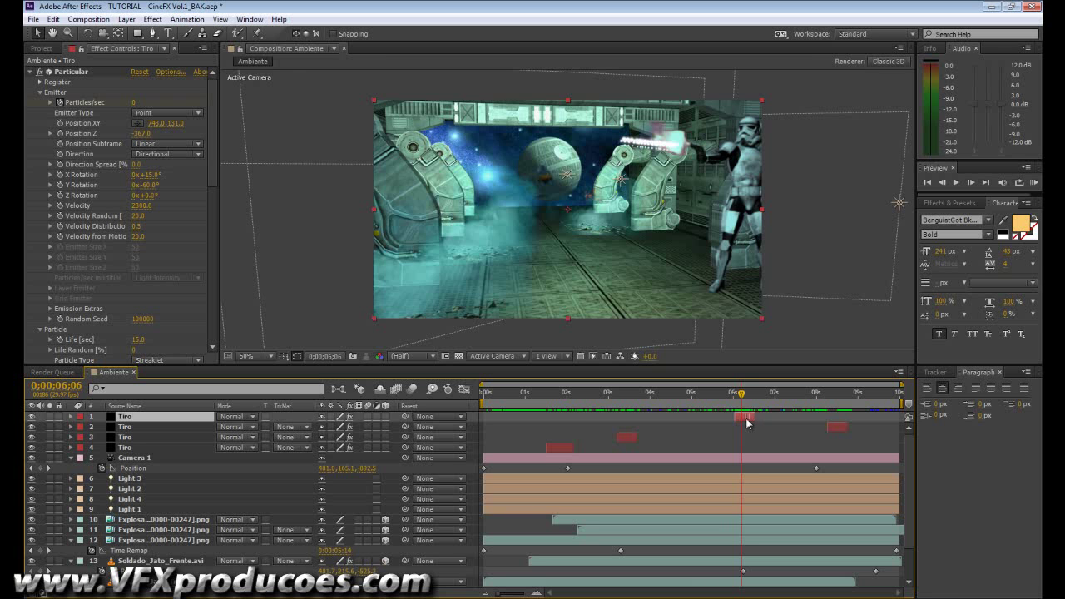
{"action": "left_click", "coordinate": [733, 394]}
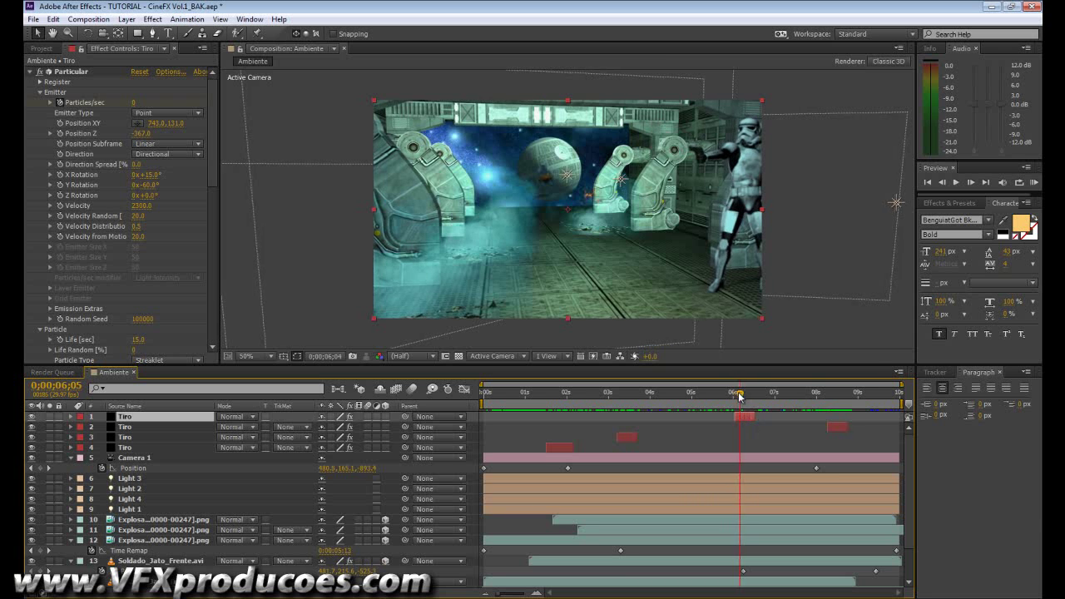
{"action": "mouse_move", "coordinate": [733, 397]}
{"action": "left_mouse_down"}
{"action": "mouse_move", "coordinate": [766, 397]}
{"action": "mouse_move", "coordinate": [732, 397]}
{"action": "mouse_move", "coordinate": [748, 397]}
{"action": "left_mouse_up"}
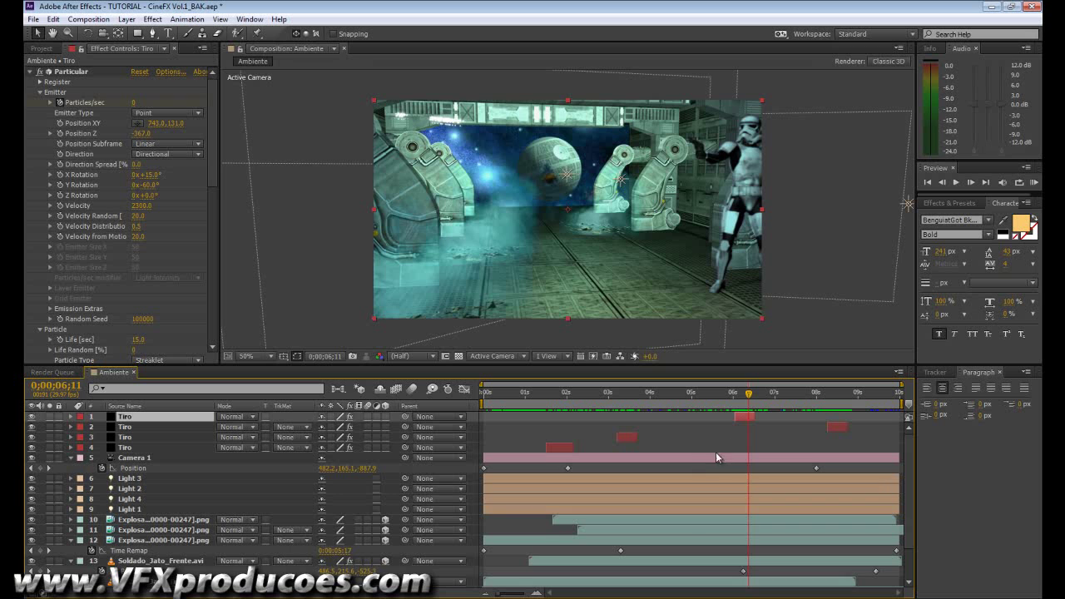
- Duplicate the last shot's Tiro layer, move the copy to the gun flash at about 0;00;00;24, and reveal its keyframes to check the timing
{"action": "key", "text": "ctrl+d"}
{"action": "left_click_drag", "start_coordinate": [739, 416], "coordinate": [530, 413]}
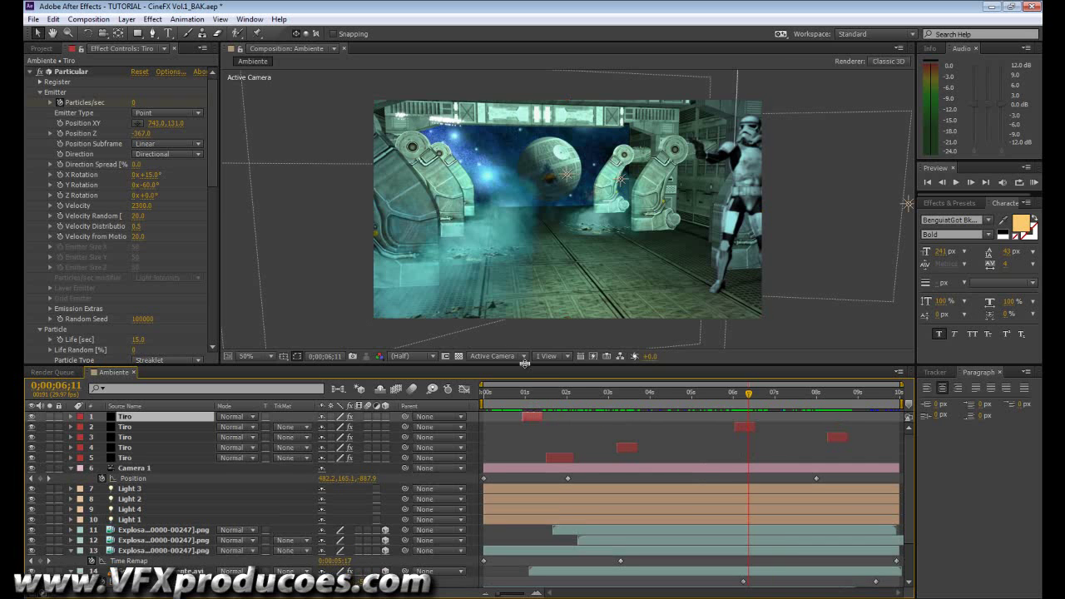
{"action": "left_click", "coordinate": [533, 416]}
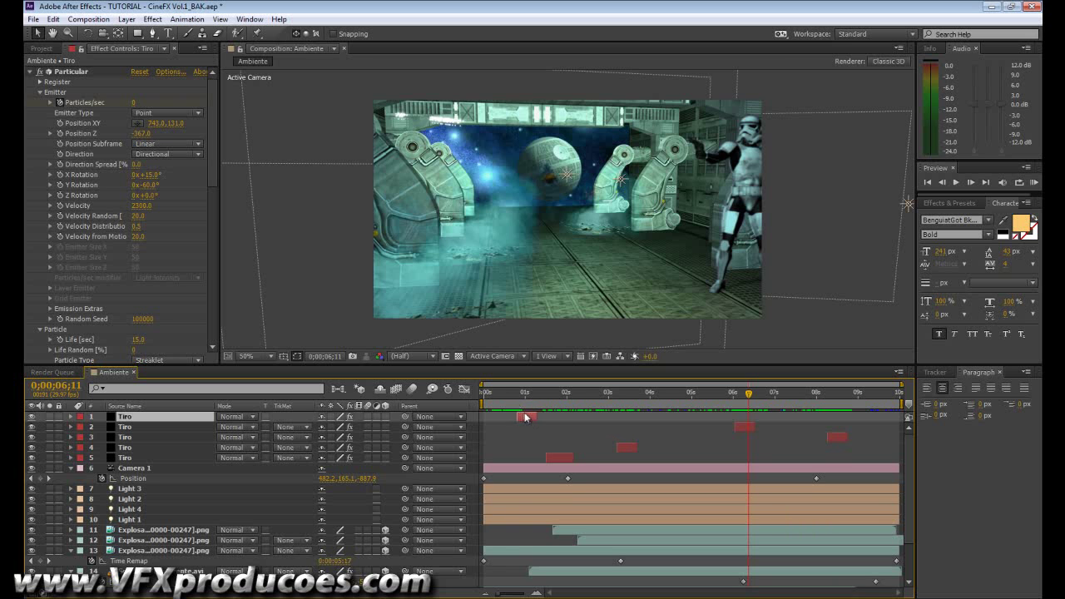
{"action": "left_click_drag", "start_coordinate": [498, 398], "coordinate": [521, 400]}
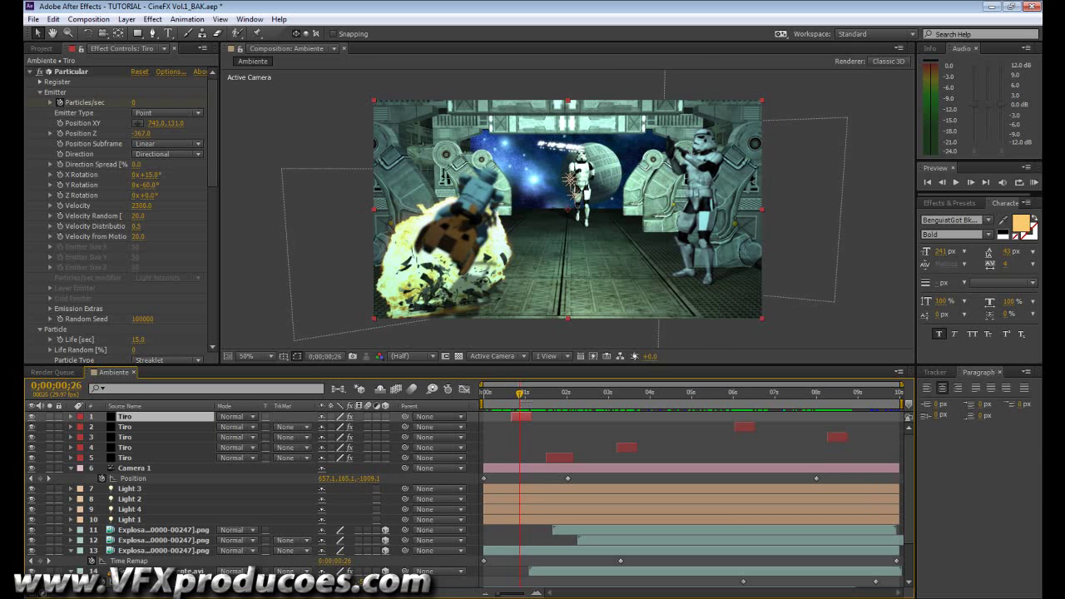
{"action": "left_click", "coordinate": [541, 594]}
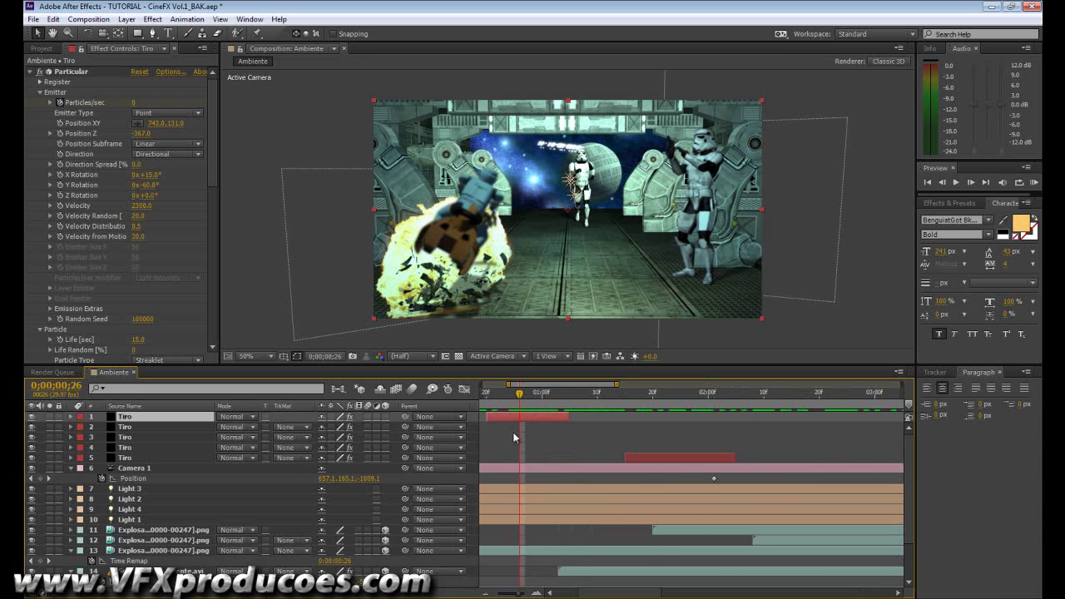
{"action": "key", "text": "u"}
{"action": "left_click_drag", "start_coordinate": [518, 397], "coordinate": [509, 396]}
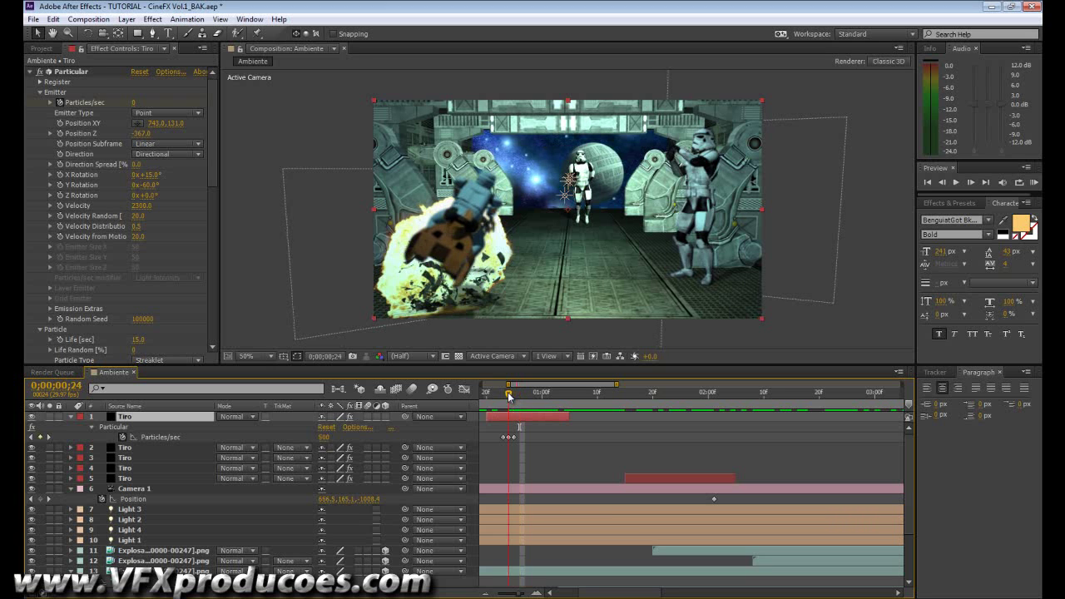
{"action": "left_click_drag", "start_coordinate": [511, 396], "coordinate": [514, 396]}
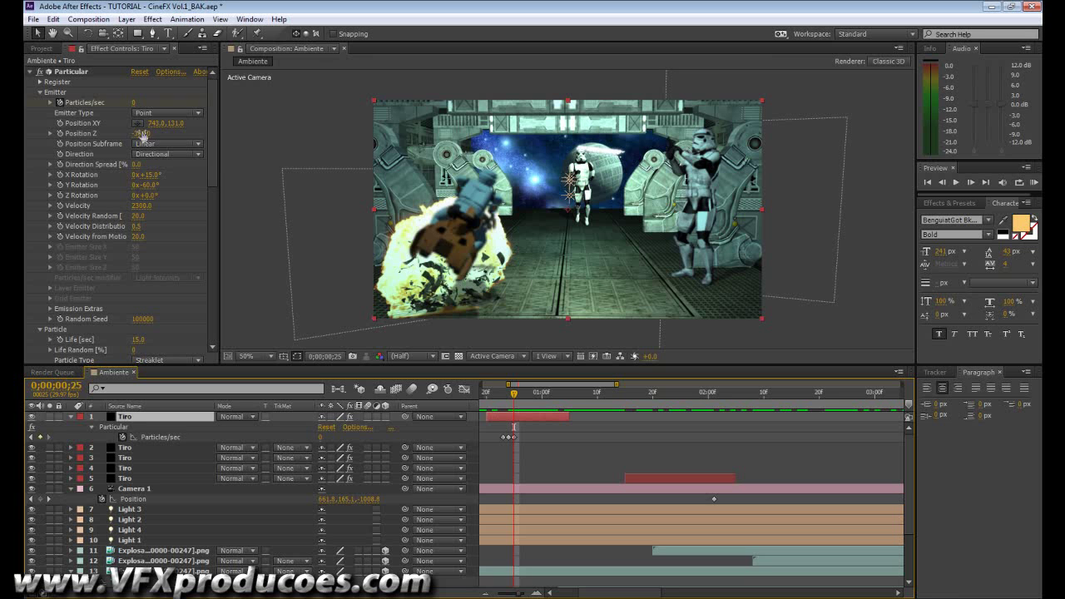
- Set the new copy's emitter Position XY to 665, 205 and its Position Z to -957
{"action": "left_click_drag", "start_coordinate": [153, 122], "coordinate": [207, 130]}
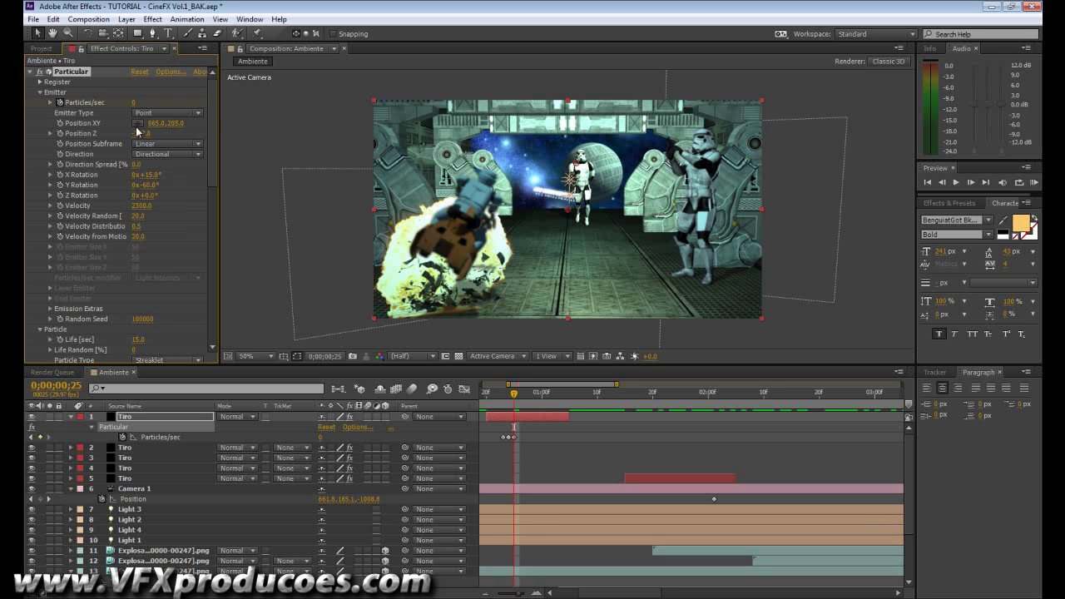
{"action": "left_click_drag", "start_coordinate": [164, 144], "coordinate": [62, 154]}
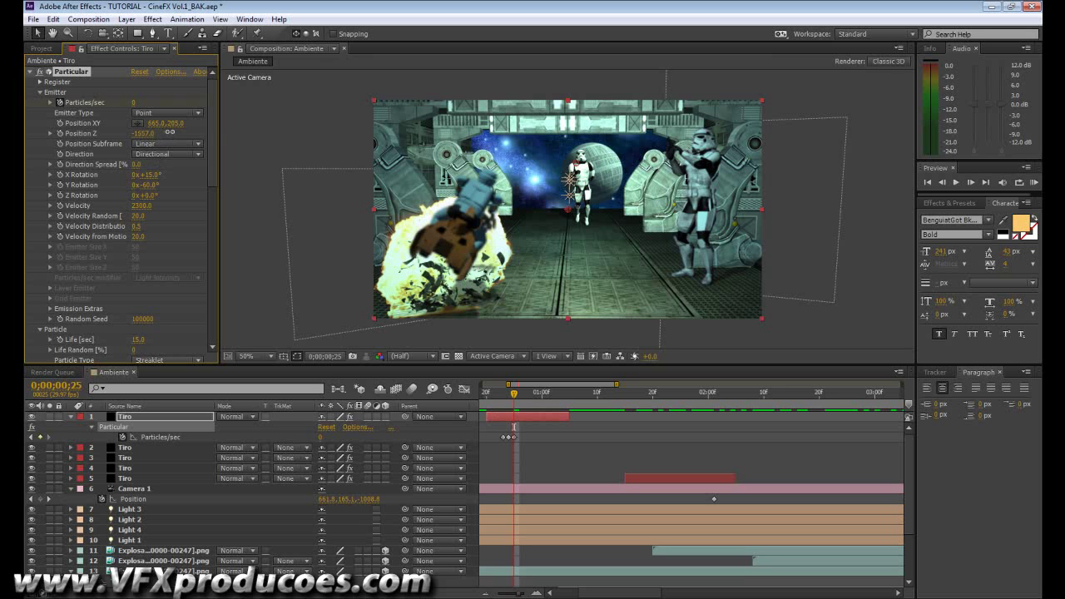
{"action": "mouse_move", "coordinate": [212, 131]}
{"action": "left_mouse_down"}
{"action": "mouse_move", "coordinate": [195, 130]}
{"action": "mouse_move", "coordinate": [206, 129]}
{"action": "left_mouse_up"}
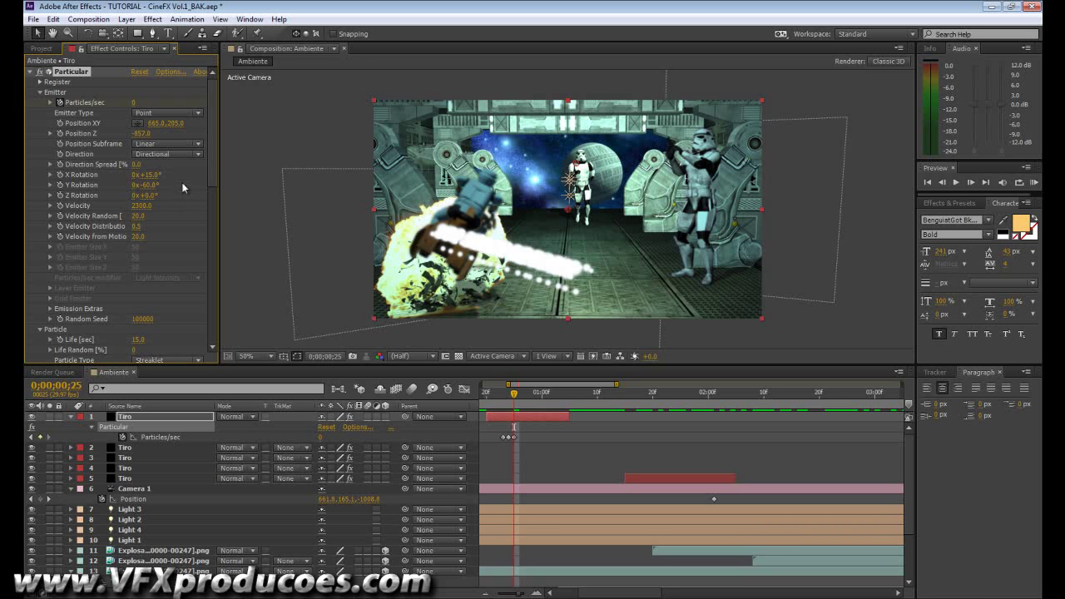
- Set the emitter's Y Rotation to 2° and X Rotation to 0°, checking the beam's direction around 0;00;00;27
{"action": "left_click_drag", "start_coordinate": [146, 184], "coordinate": [188, 187]}
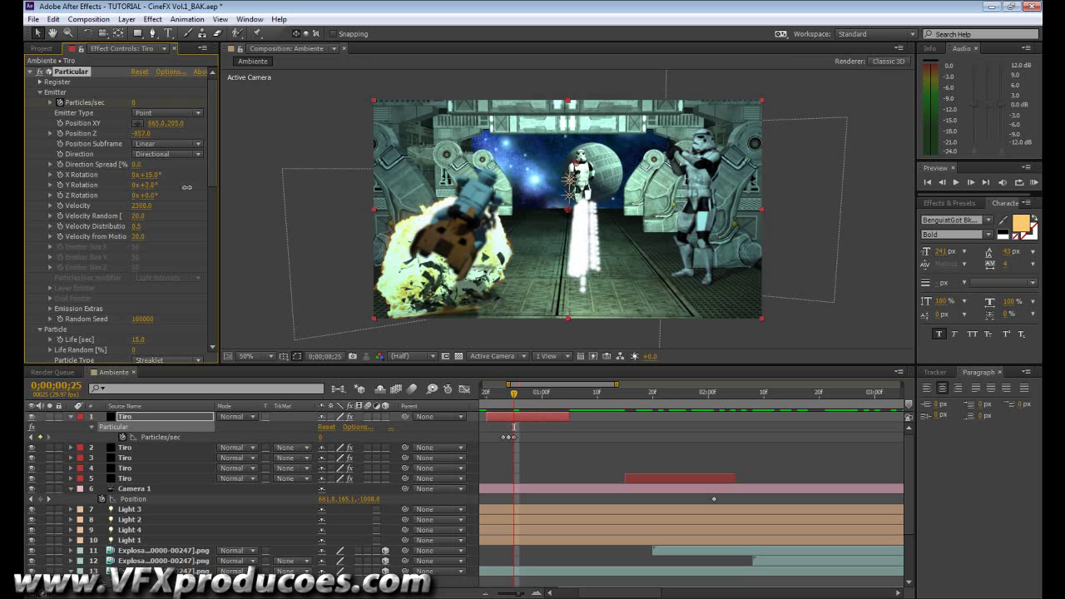
{"action": "left_click", "coordinate": [542, 400]}
{"action": "mouse_move", "coordinate": [542, 400]}
{"action": "left_mouse_down"}
{"action": "mouse_move", "coordinate": [514, 401]}
{"action": "mouse_move", "coordinate": [525, 400]}
{"action": "left_mouse_up"}
{"action": "left_click", "coordinate": [149, 175]}
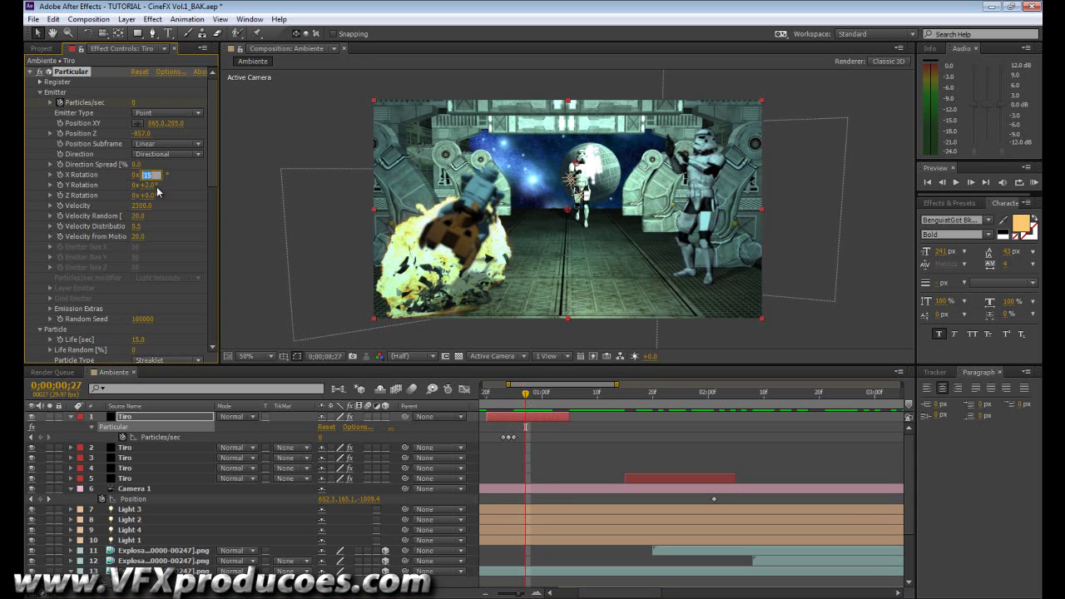
{"action": "type", "text": "0"}
{"action": "key", "text": "Return"}
- Extend the end of this Tiro layer to about 0;00;01;12 and return to 0;00;00;24
{"action": "left_click_drag", "start_coordinate": [526, 398], "coordinate": [553, 400]}
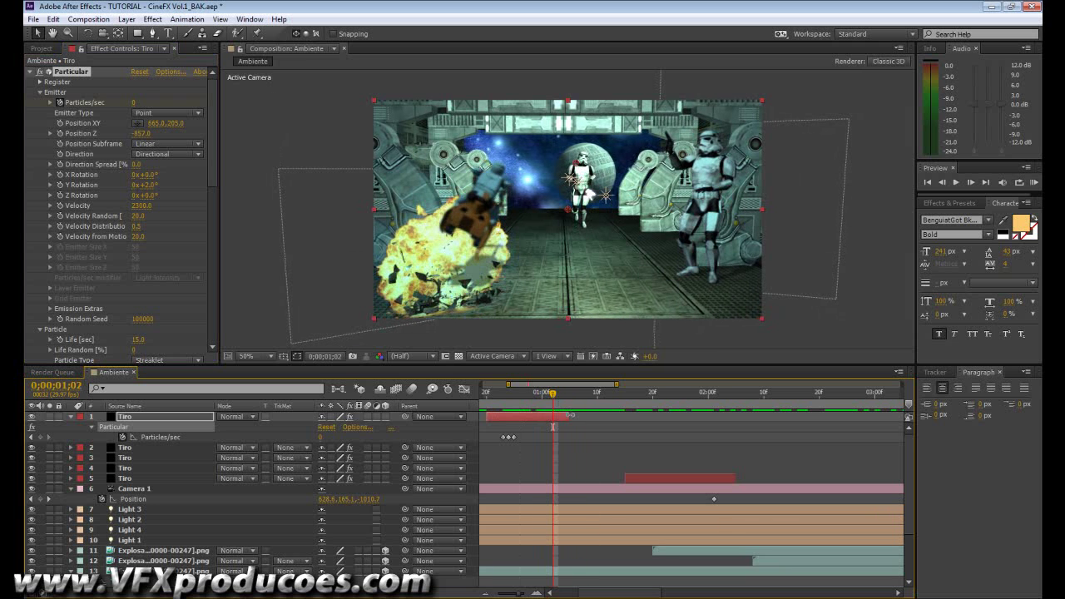
{"action": "left_click", "coordinate": [613, 411]}
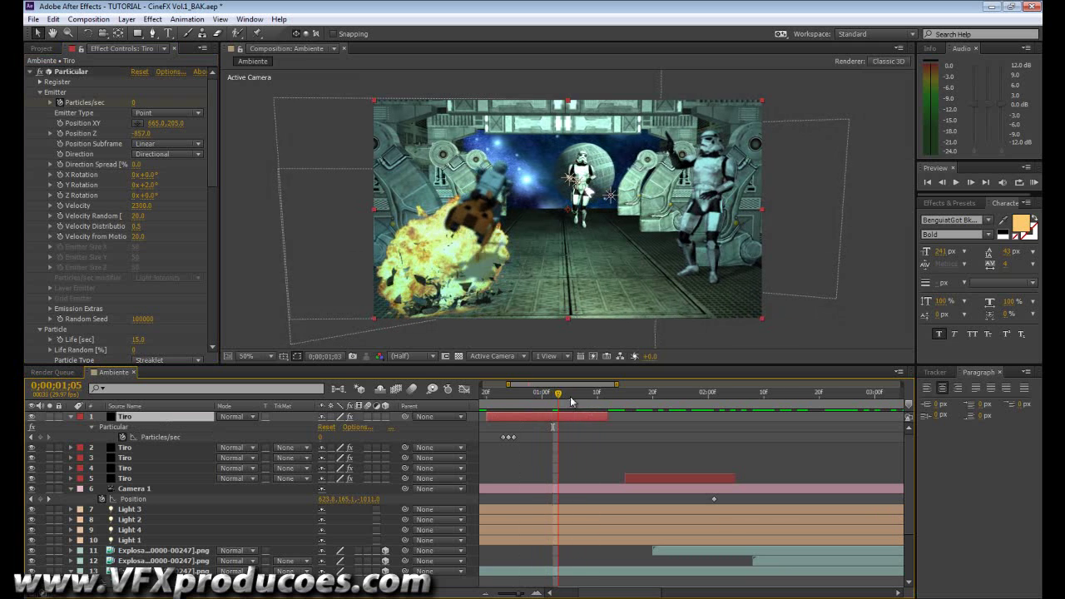
{"action": "left_click_drag", "start_coordinate": [614, 411], "coordinate": [508, 401]}
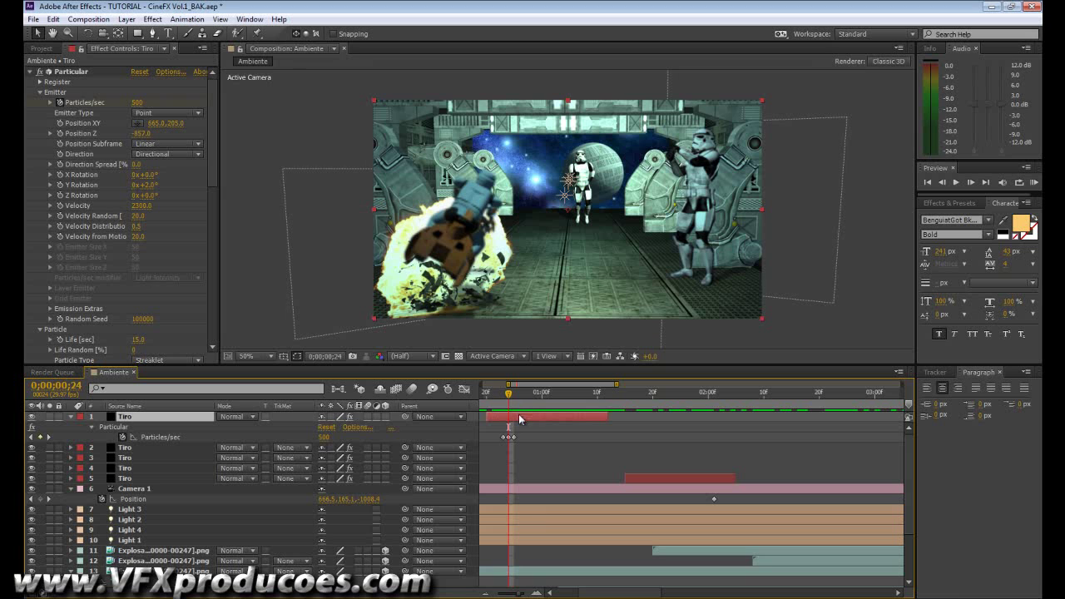
- Duplicate the extended Tiro layer, shift the copy about 7 frames later, and set its emitter Position XY to 552, 150
{"action": "key", "text": "ctrl+d"}
{"action": "left_click_drag", "start_coordinate": [539, 419], "coordinate": [556, 421]}
{"action": "mouse_move", "coordinate": [508, 393]}
{"action": "left_mouse_down"}
{"action": "mouse_move", "coordinate": [566, 420]}
{"action": "mouse_move", "coordinate": [558, 399]}
{"action": "left_mouse_up"}
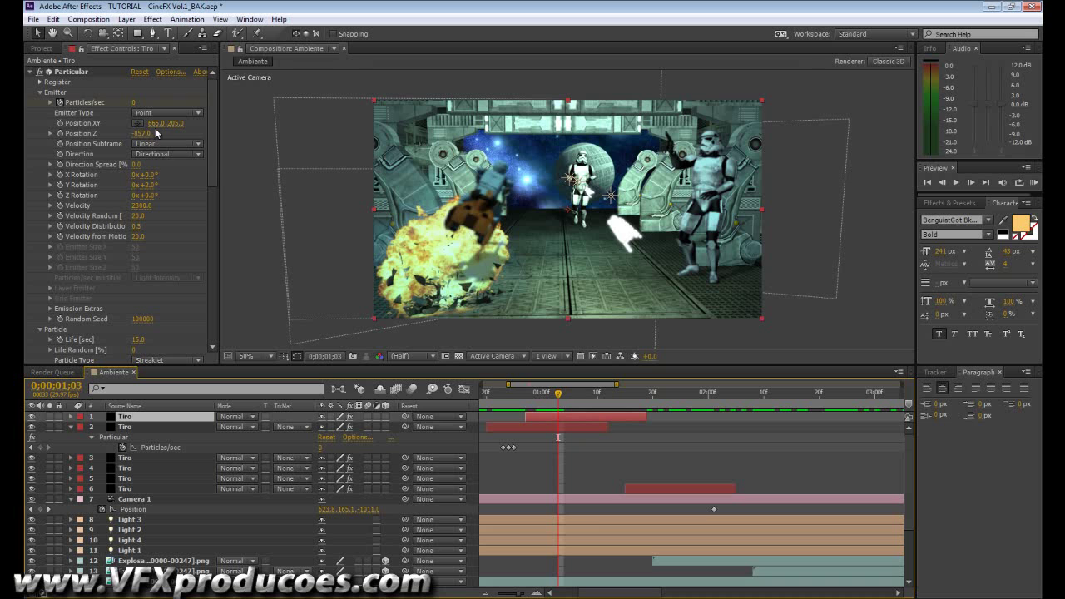
{"action": "left_click_drag", "start_coordinate": [148, 122], "coordinate": [88, 123]}
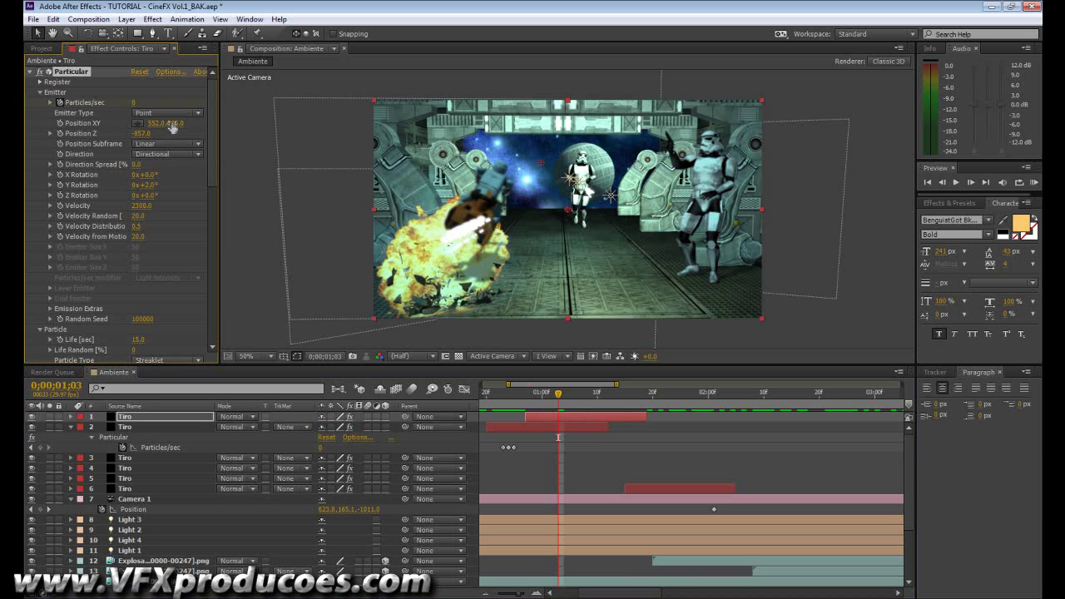
{"action": "left_click_drag", "start_coordinate": [166, 122], "coordinate": [138, 122]}
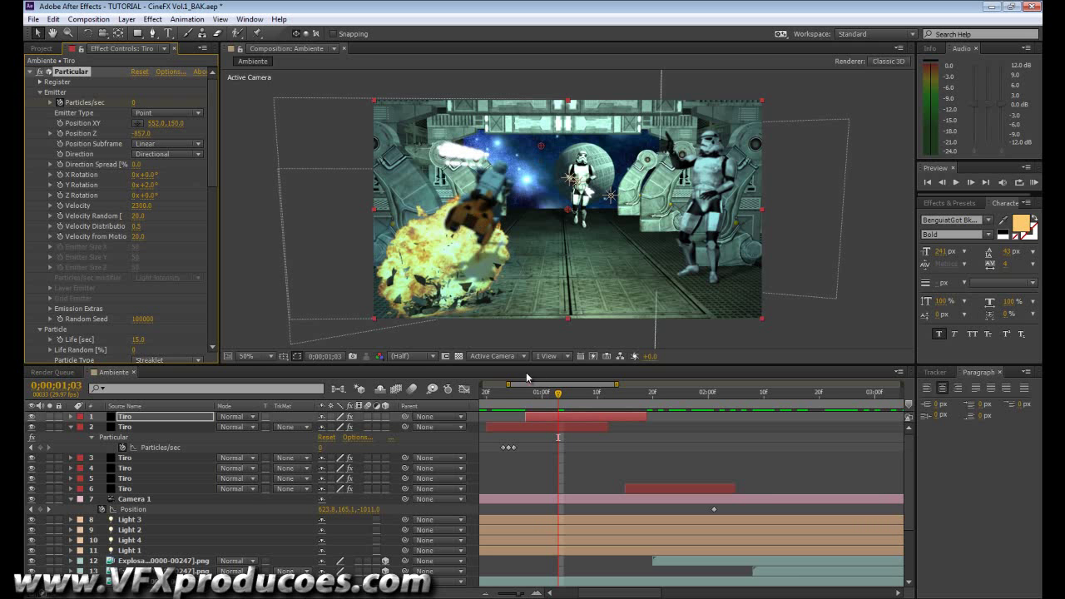
- Duplicate the newest Tiro layer twice, stagger the copies about five frames apart near 0;00;02;02, and review the shots up to 0;00;02;25
{"action": "mouse_move", "coordinate": [557, 401]}
{"action": "left_mouse_down"}
{"action": "mouse_move", "coordinate": [503, 394]}
{"action": "mouse_move", "coordinate": [703, 393]}
{"action": "mouse_move", "coordinate": [547, 392]}
{"action": "left_mouse_up"}
{"action": "key", "text": "ctrl+d"}
{"action": "left_click", "coordinate": [566, 416]}
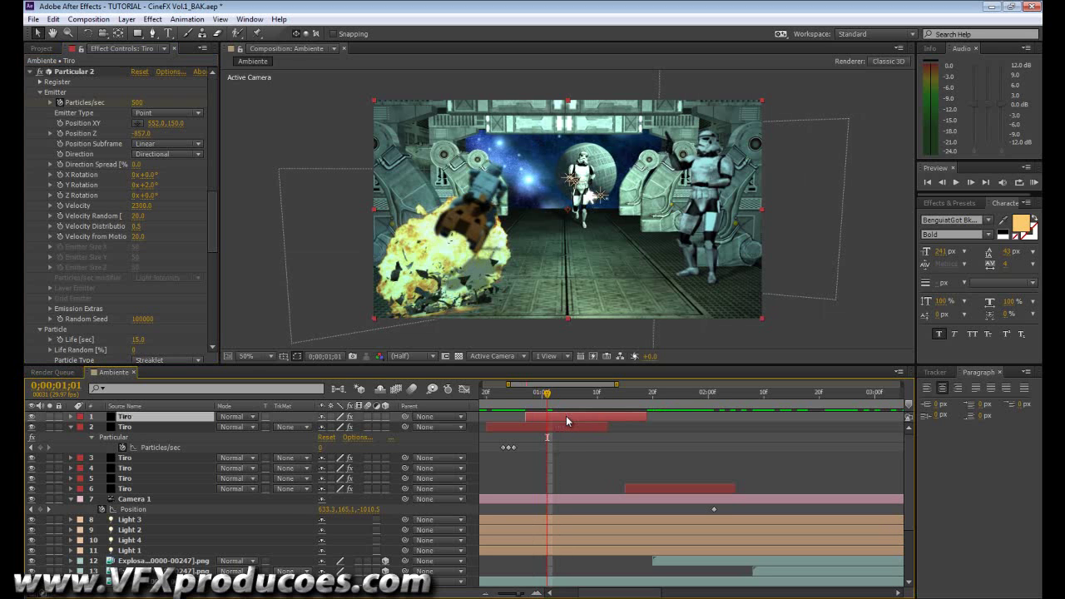
{"action": "key", "text": "ctrl+d"}
{"action": "mouse_move", "coordinate": [732, 416]}
{"action": "left_mouse_down"}
{"action": "mouse_move", "coordinate": [744, 416]}
{"action": "mouse_move", "coordinate": [714, 392]}
{"action": "mouse_move", "coordinate": [737, 395]}
{"action": "mouse_move", "coordinate": [713, 403]}
{"action": "mouse_move", "coordinate": [775, 399]}
{"action": "mouse_move", "coordinate": [731, 400]}
{"action": "mouse_move", "coordinate": [724, 416]}
{"action": "left_mouse_up"}
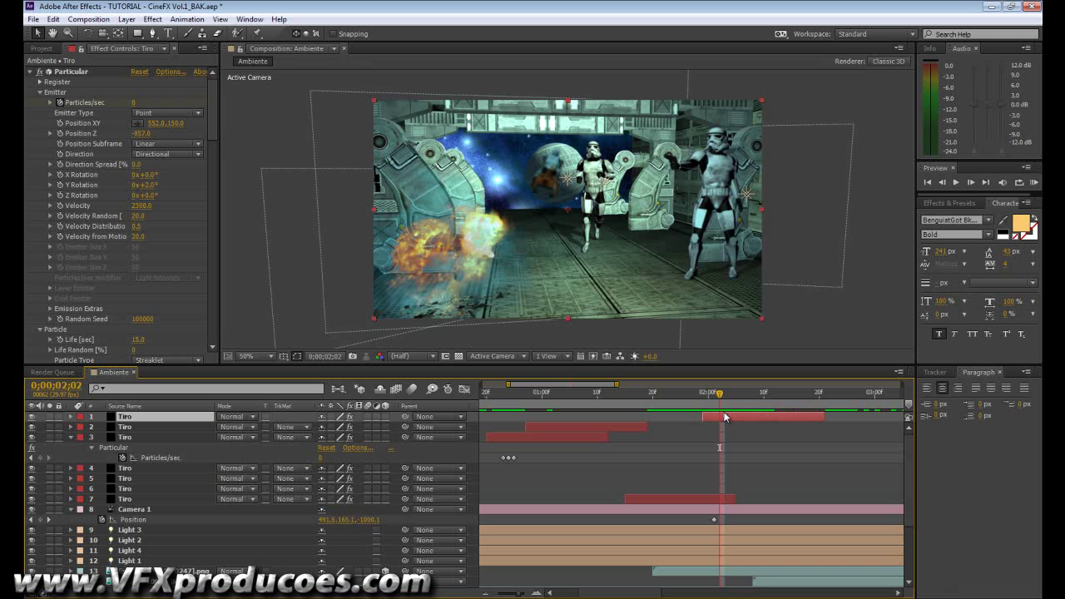
{"action": "key", "text": "ctrl+d"}
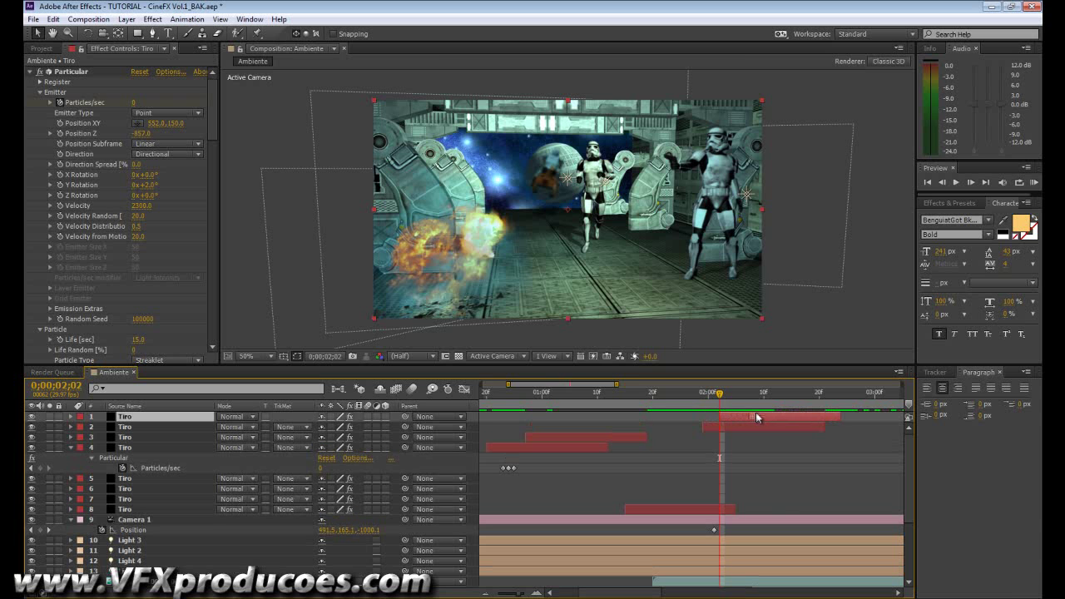
{"action": "left_click_drag", "start_coordinate": [714, 397], "coordinate": [592, 414]}
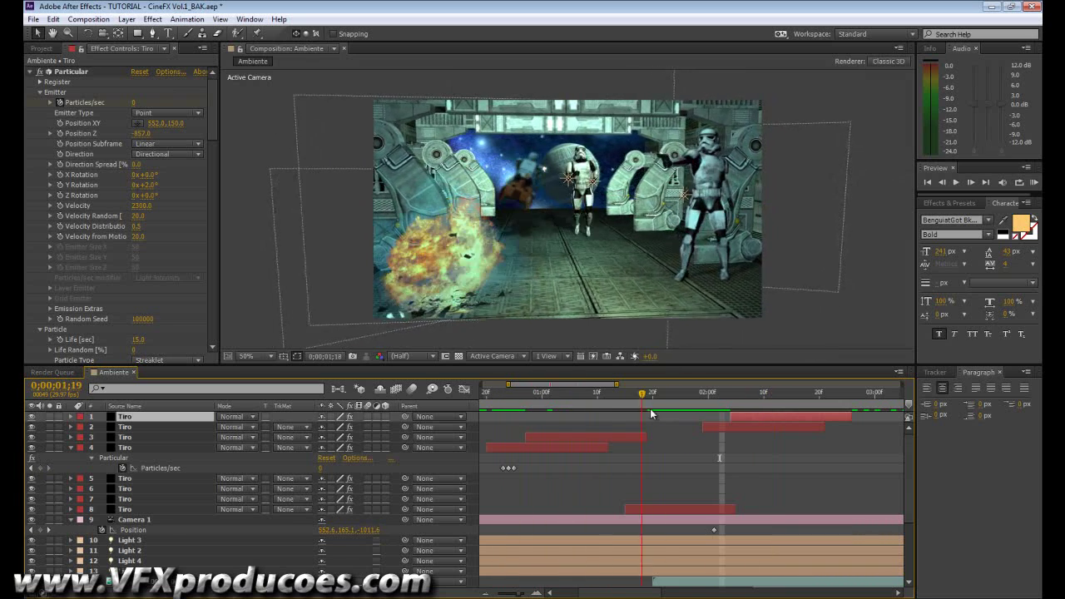
{"action": "left_click_drag", "start_coordinate": [681, 409], "coordinate": [759, 396]}
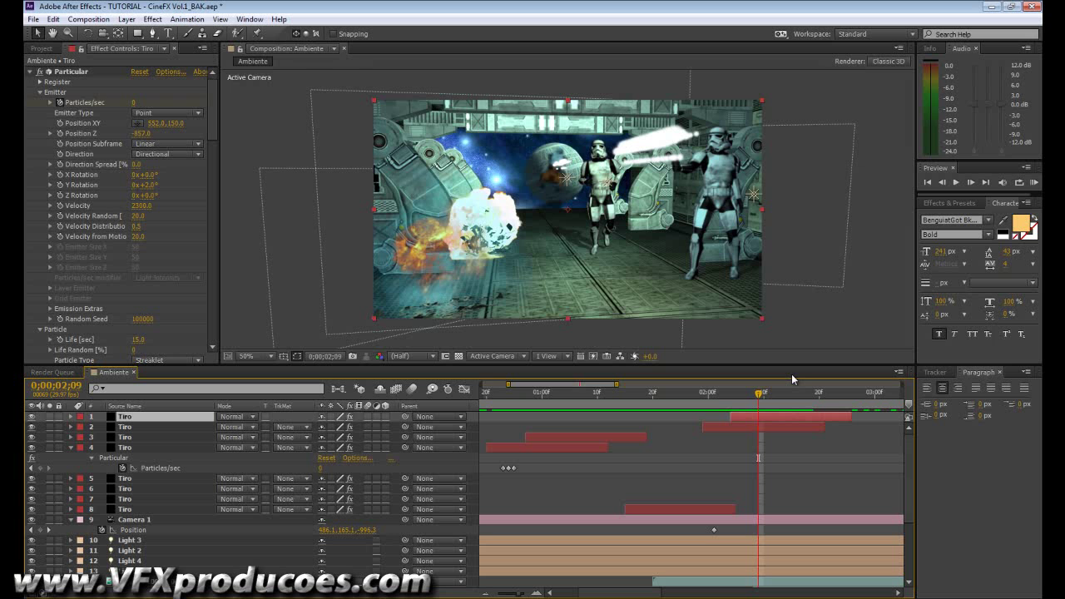
{"action": "left_click_drag", "start_coordinate": [759, 393], "coordinate": [848, 405]}
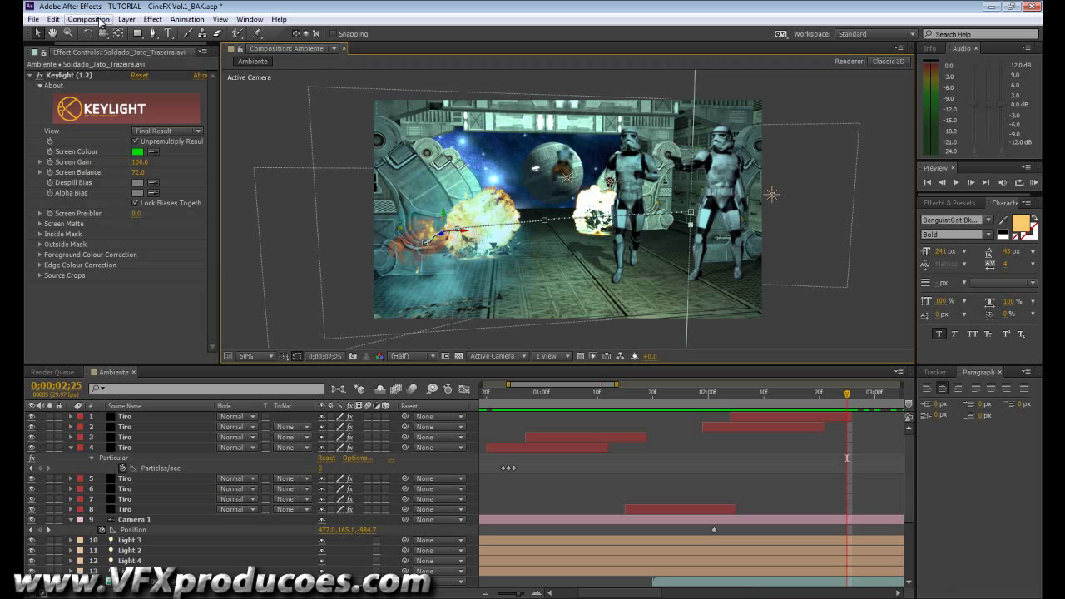
- Add the Ambiente composition to the render queue, set its output file to Ambiente_final_sem_audio in AVI format, and start rendering
{"action": "left_click", "coordinate": [102, 22]}
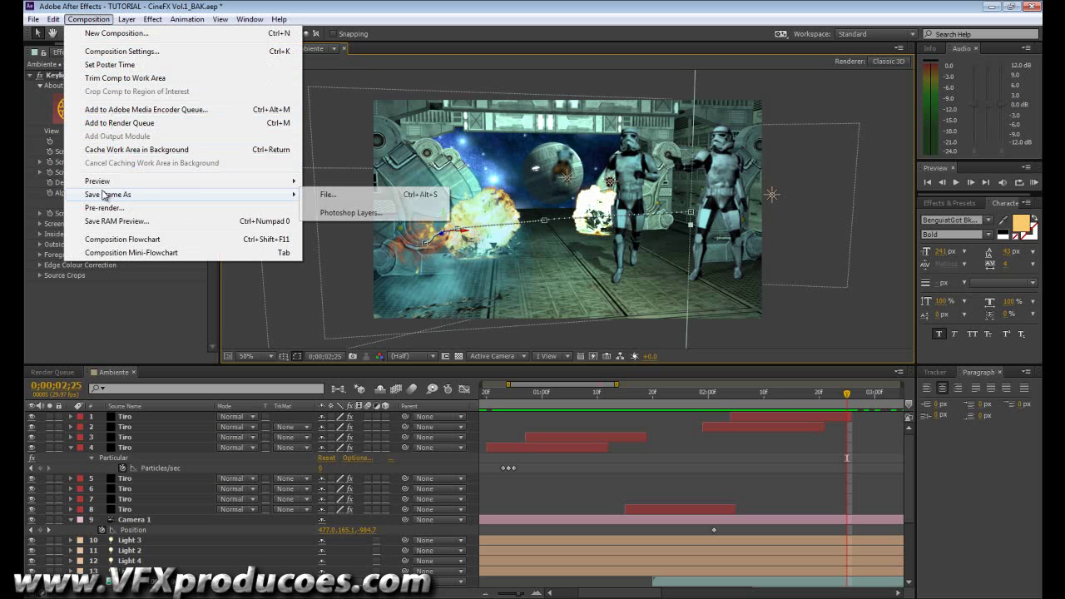
{"action": "left_click", "coordinate": [101, 123]}
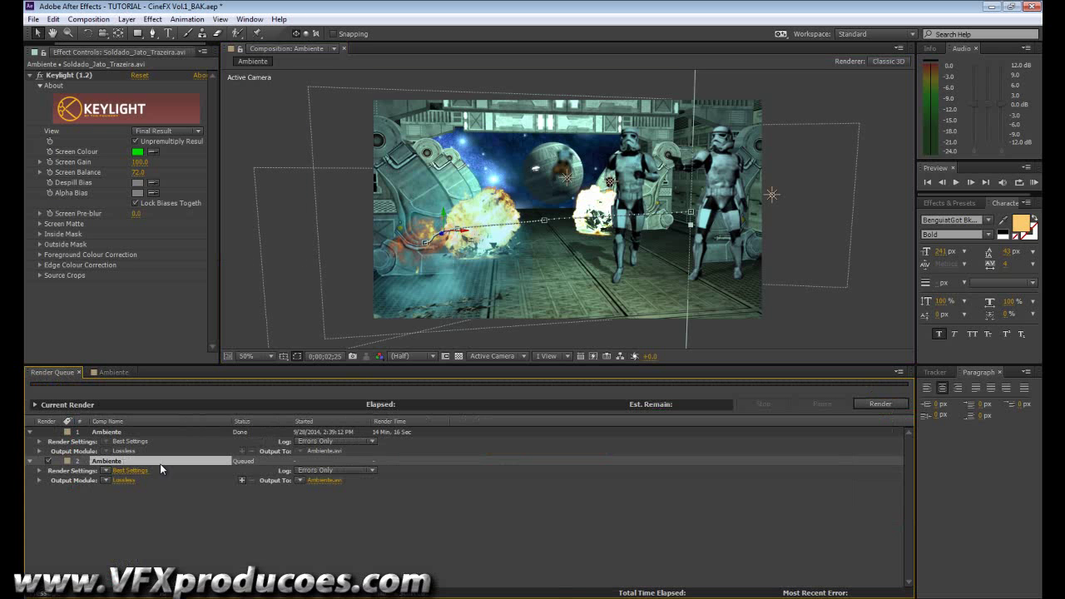
{"action": "left_click", "coordinate": [323, 480]}
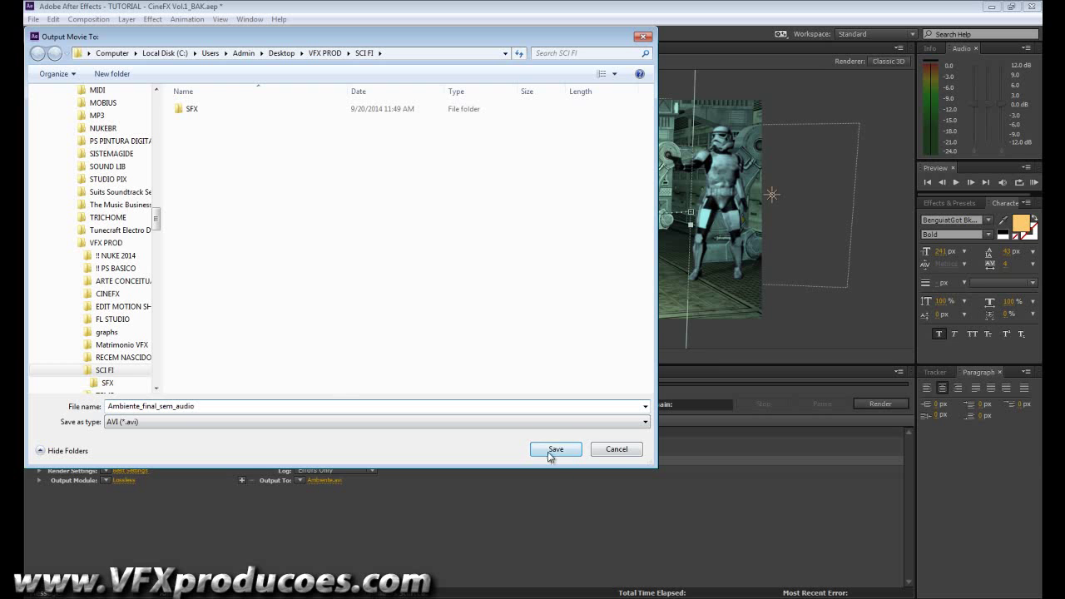
{"action": "left_click", "coordinate": [555, 450]}
{"action": "left_click", "coordinate": [881, 404]}
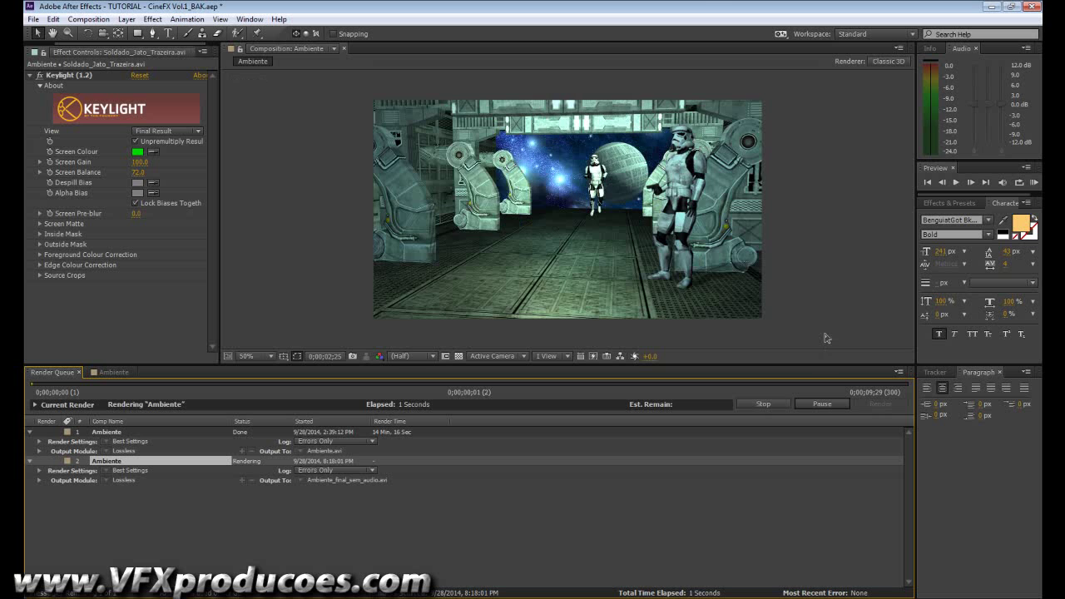